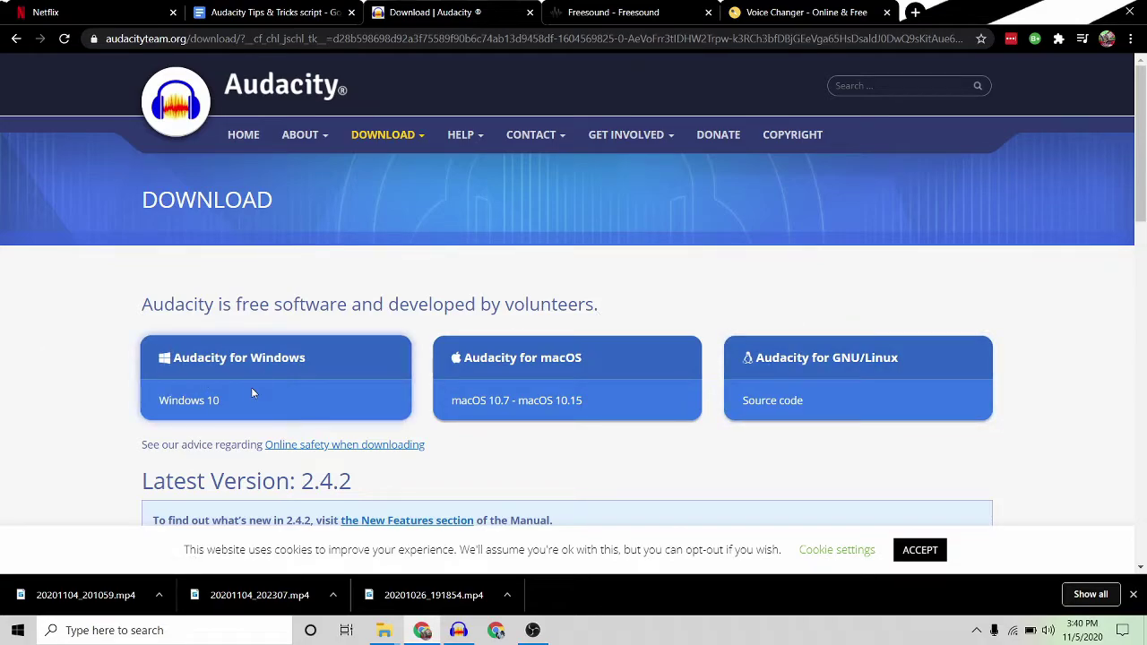
Step: Download the Audacity 2.4.2 Windows Installer from the FossHub page linked on Audacity's Windows download page
click(257, 361)
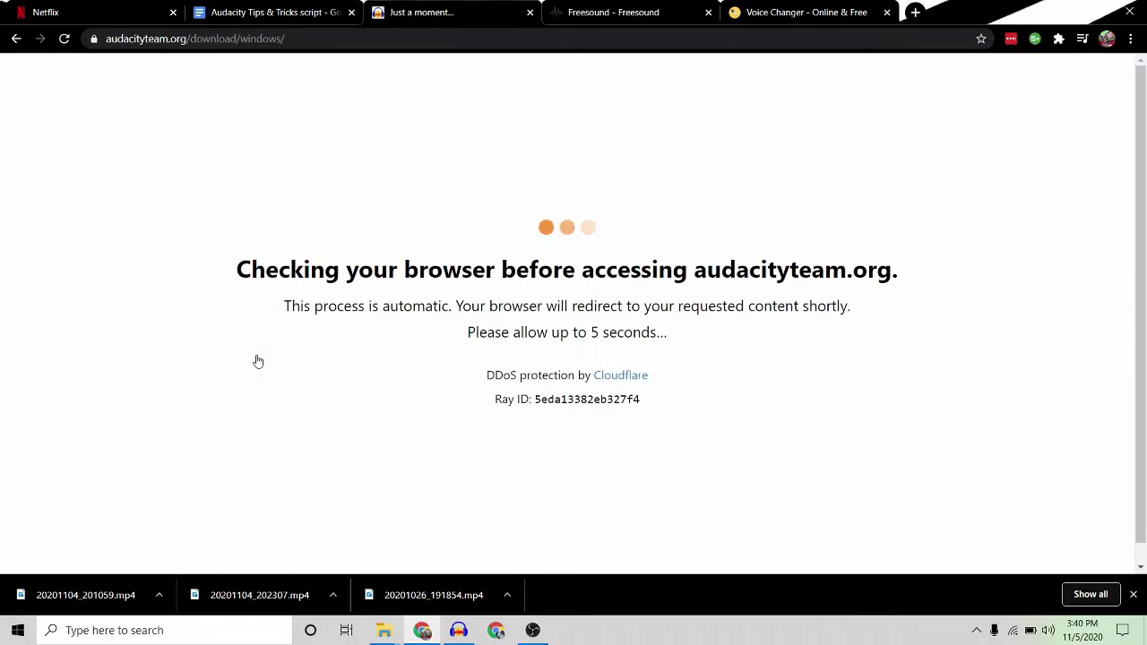
scroll(474, 377, down, 4)
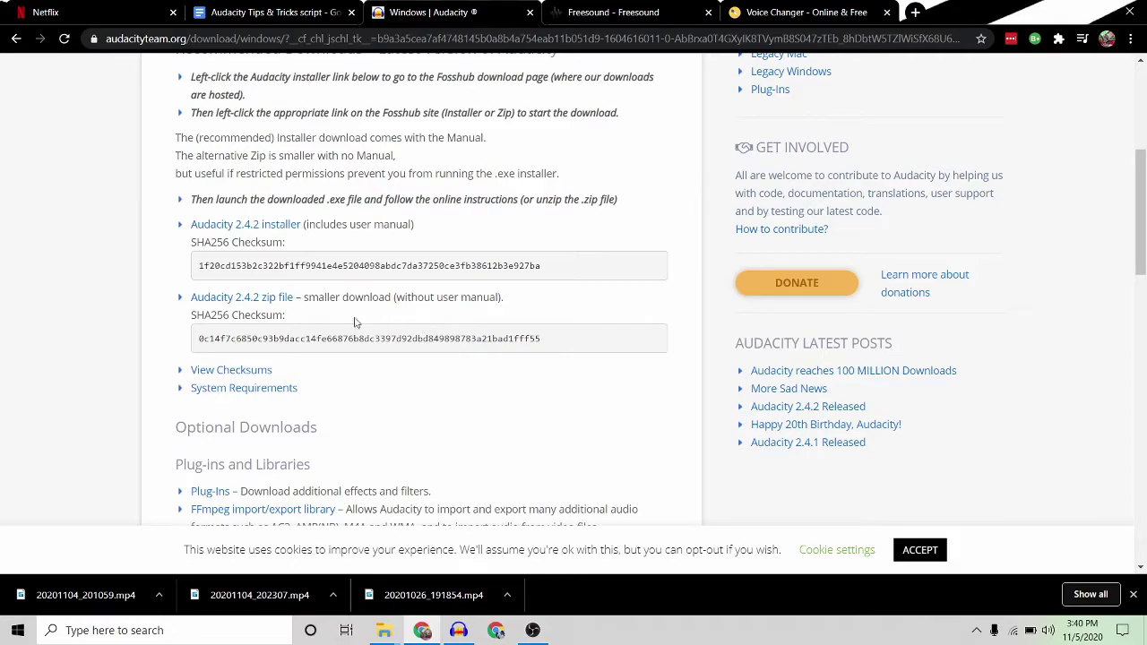
click(271, 299)
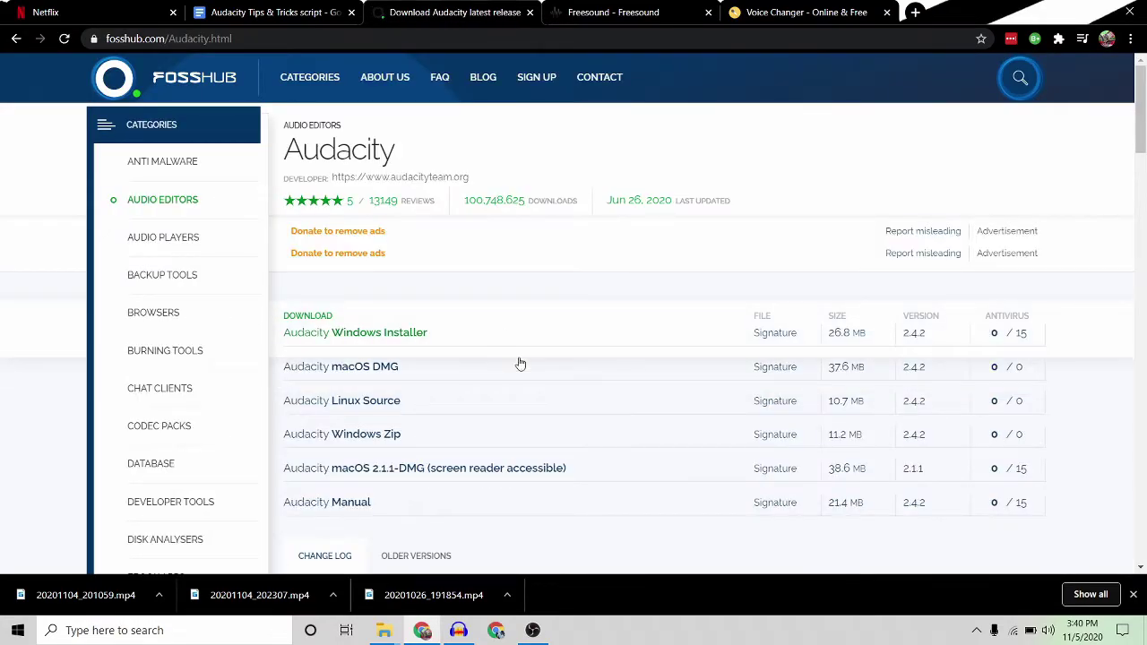
scroll(520, 364, down, 1)
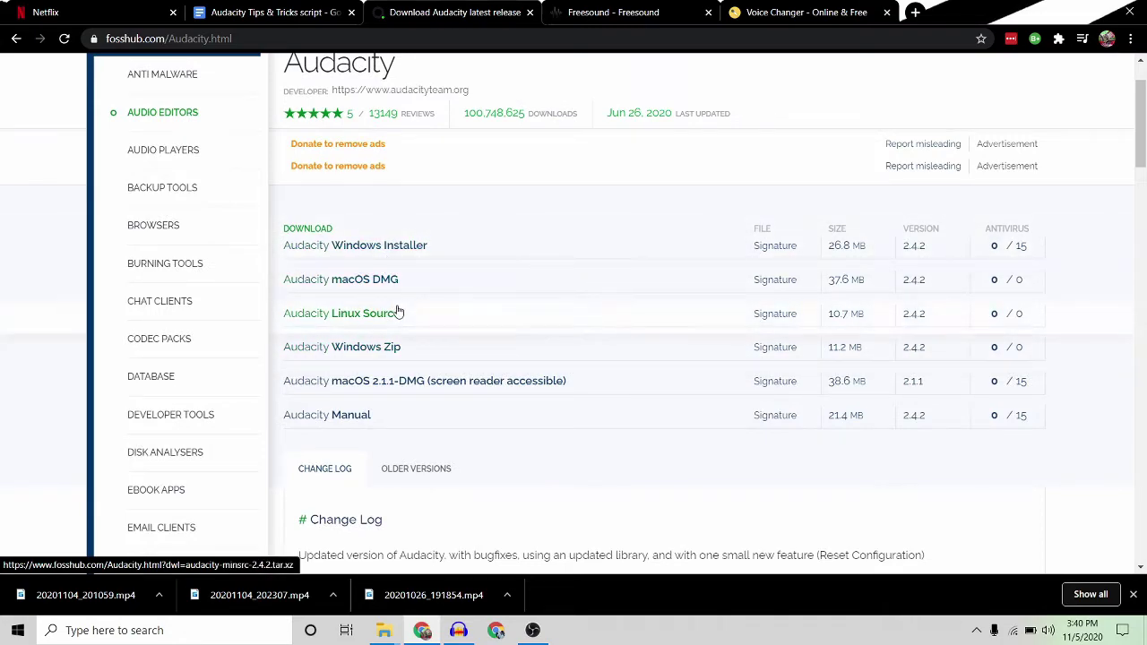
click(385, 249)
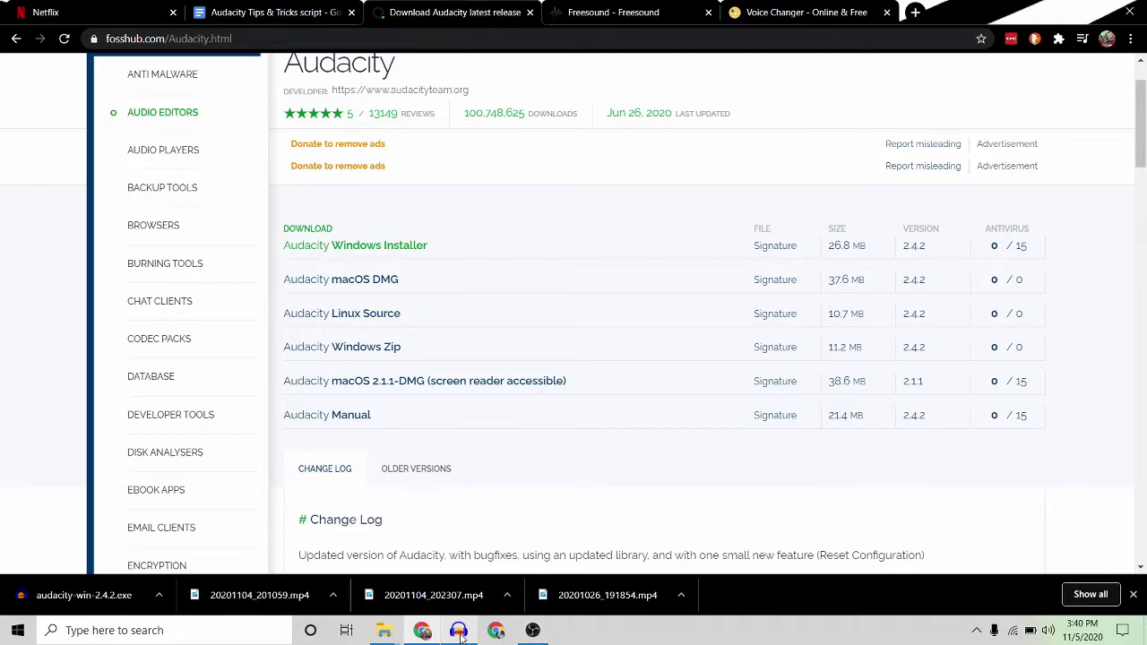
mouse_move(458, 630)
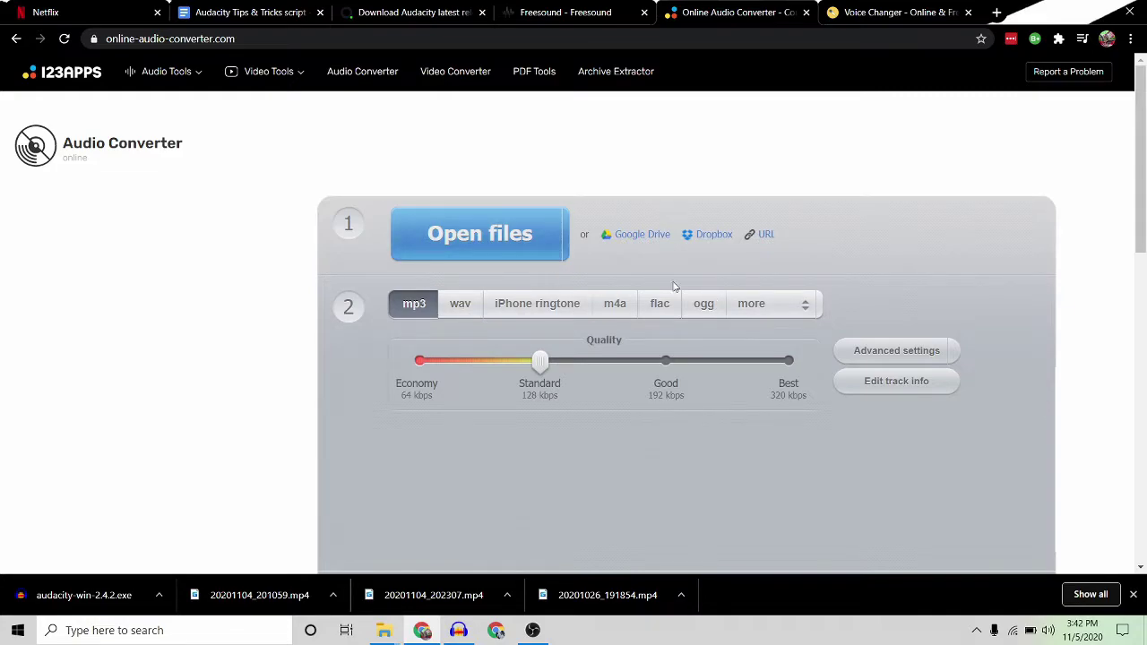
Step: Look over the Online Audio Converter's conversion options and the voices offered on the Voice Changer site
scroll(677, 290, down, 5)
scroll(677, 290, up, 2)
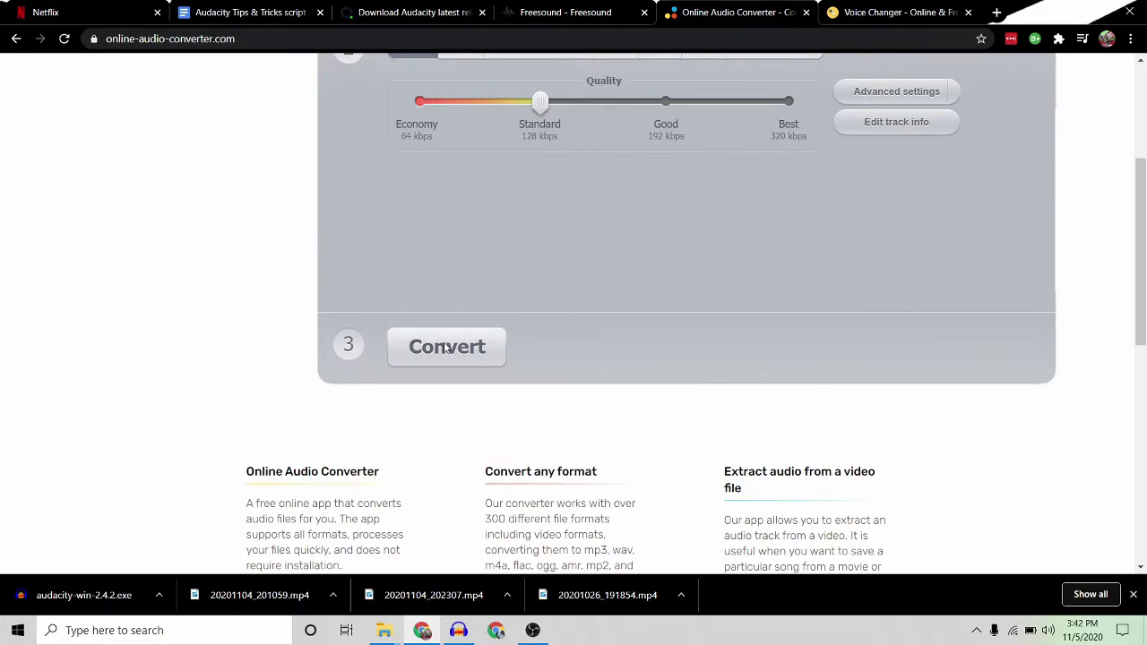
key(ctrl+Tab)
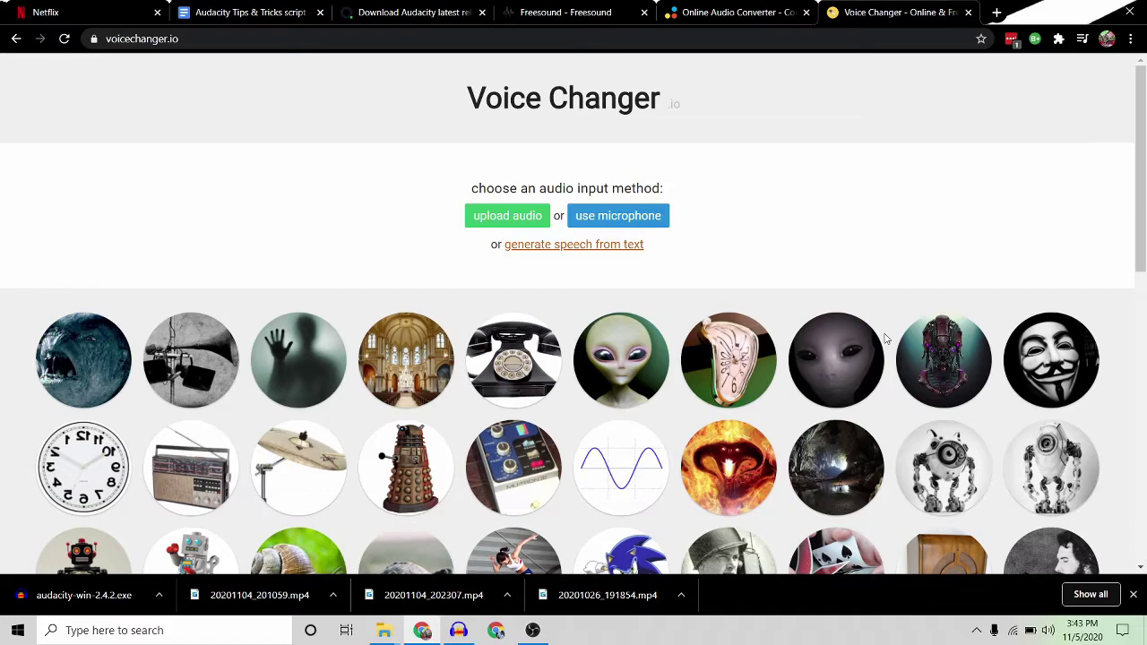
scroll(885, 337, down, 5)
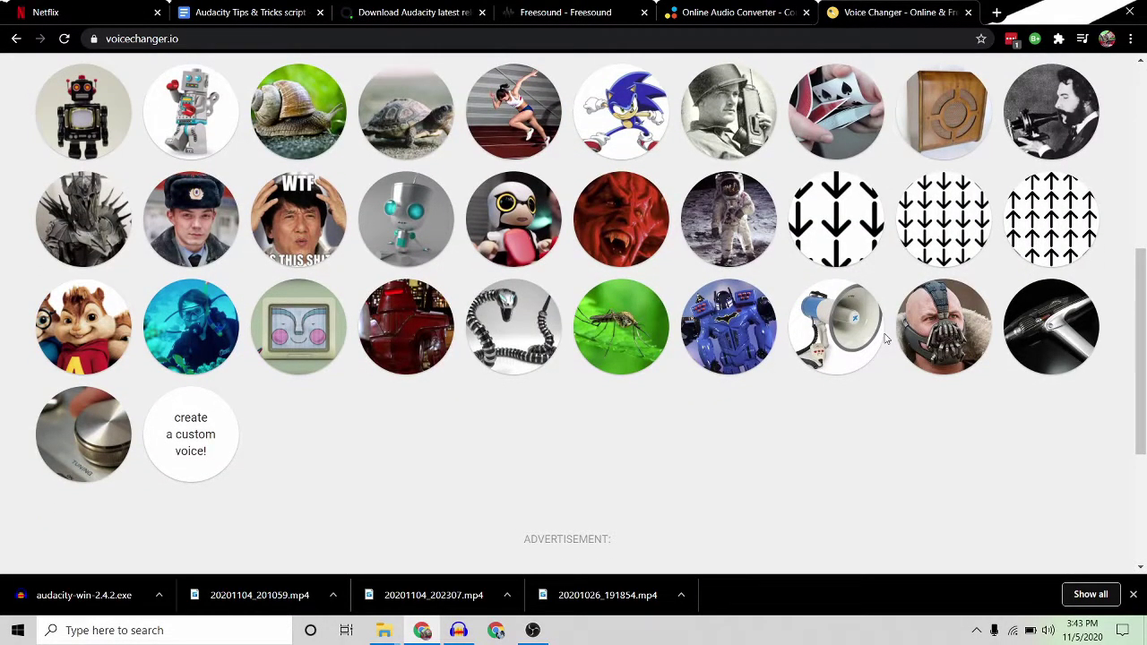
scroll(885, 338, down, 1)
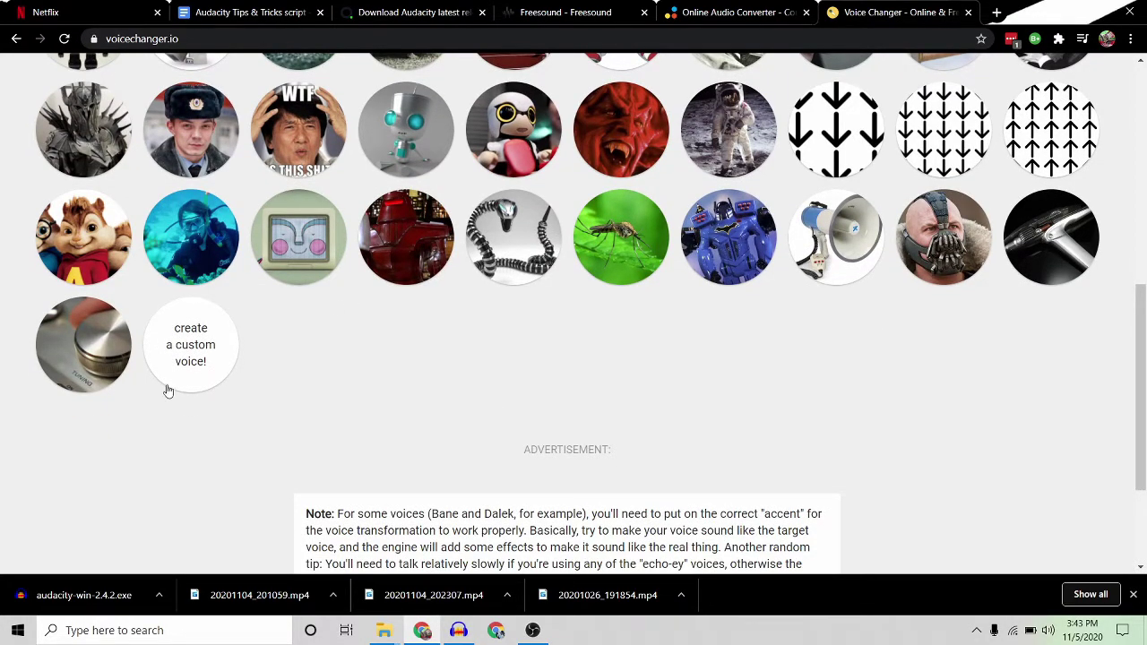
Step: Open the custom voice creation page and look through its list of available effects
click(187, 353)
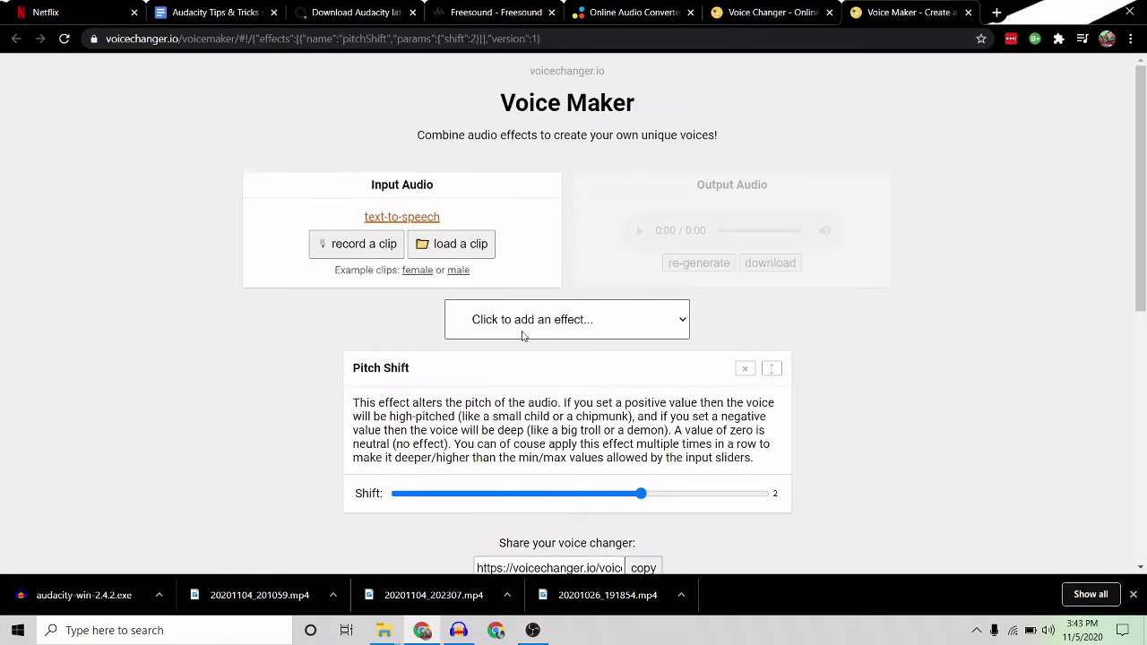
click(582, 331)
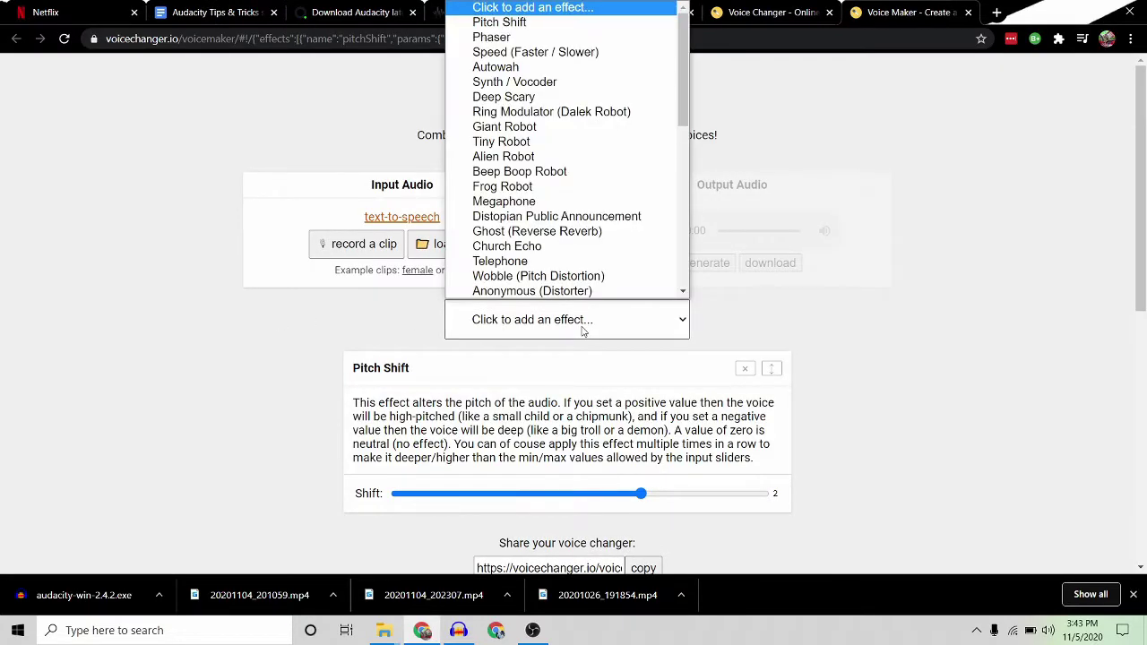
scroll(540, 230, down, 5)
scroll(540, 230, up, 5)
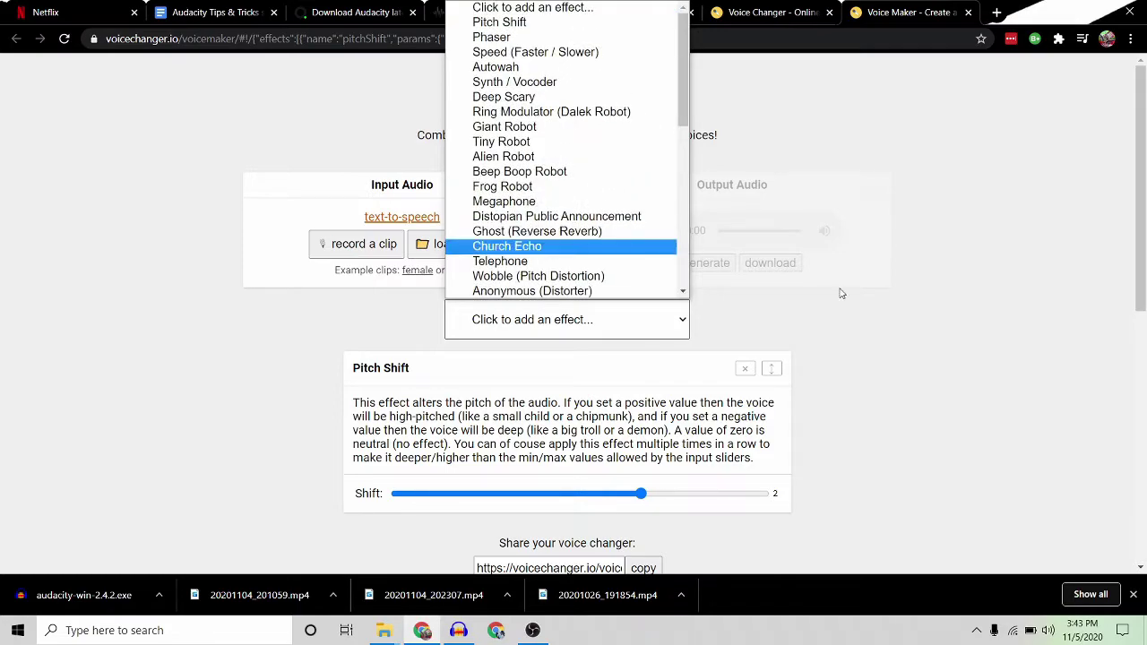
click(942, 339)
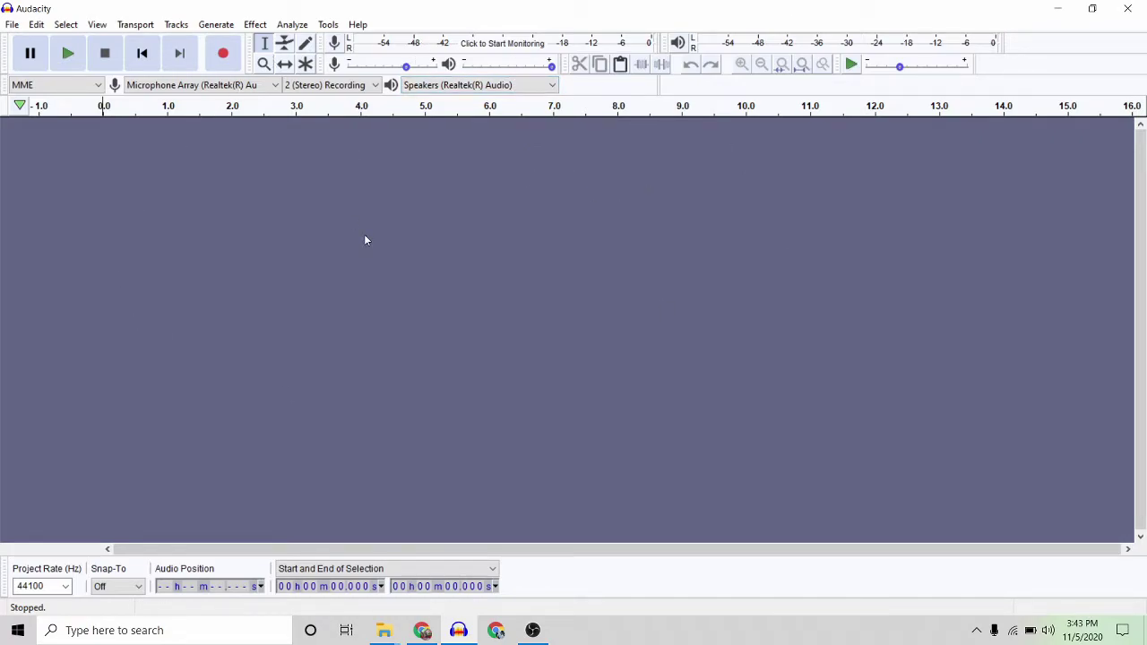
Step: Switch to File Explorer and bring the Spite audio file from the To win a bet folder into the empty Audacity project
click(383, 630)
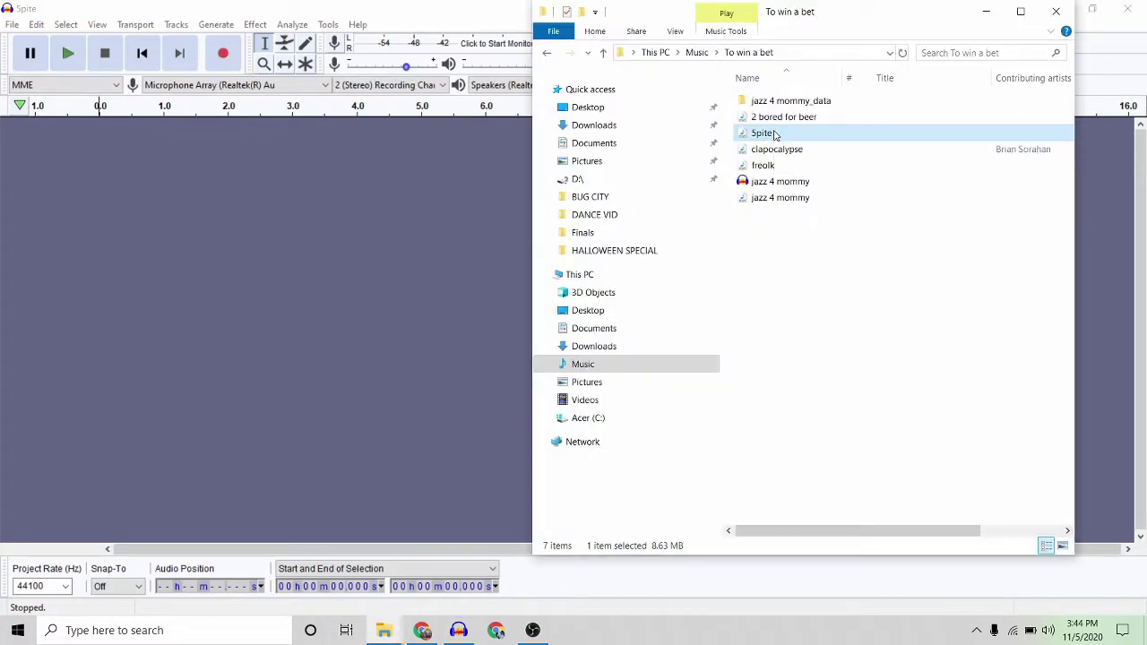
drag(762, 132, 292, 263)
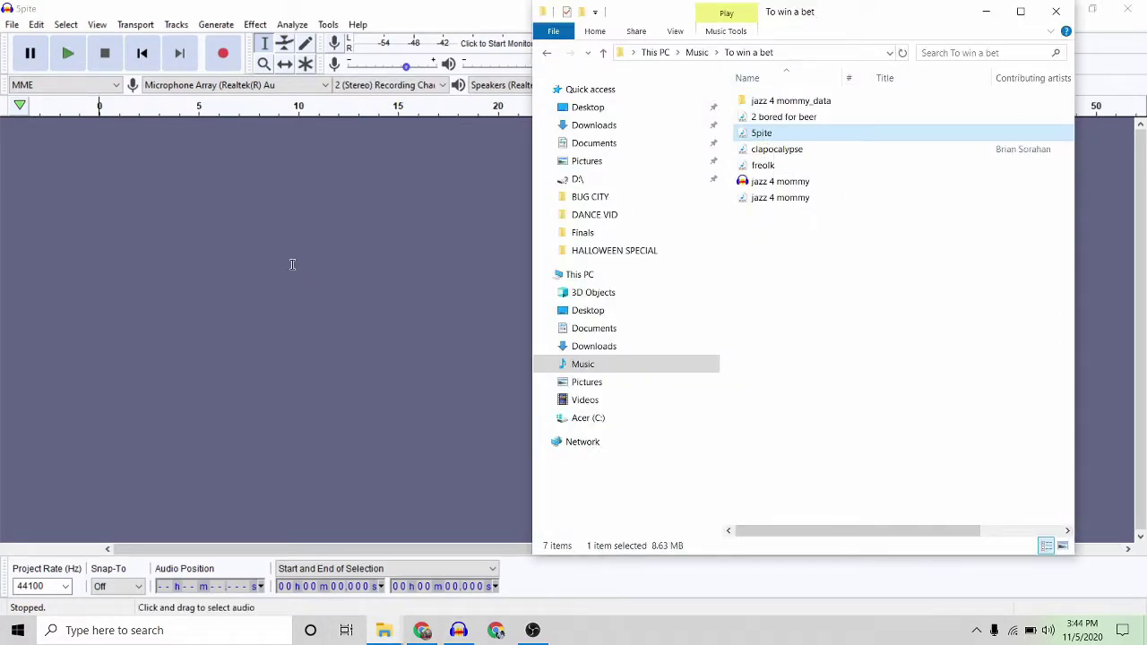
click(185, 383)
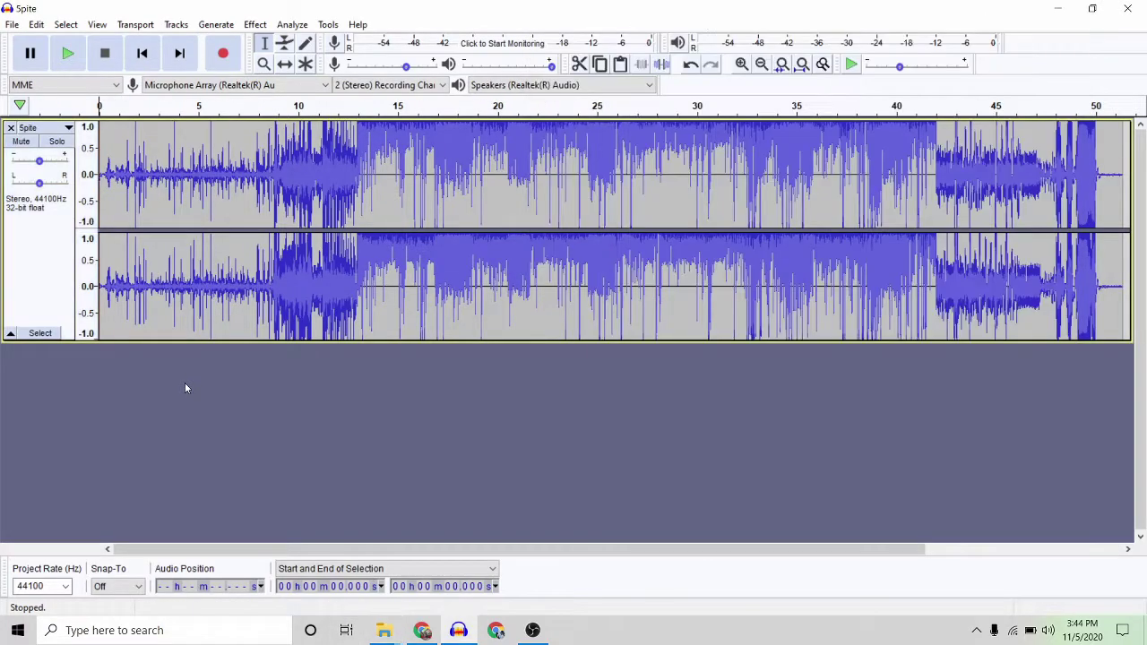
Step: Import the "101 zxcvjhprgjsdf Jokes" HTML document from Documents as raw data with U-Law encoding
click(12, 25)
mouse_move(63, 154)
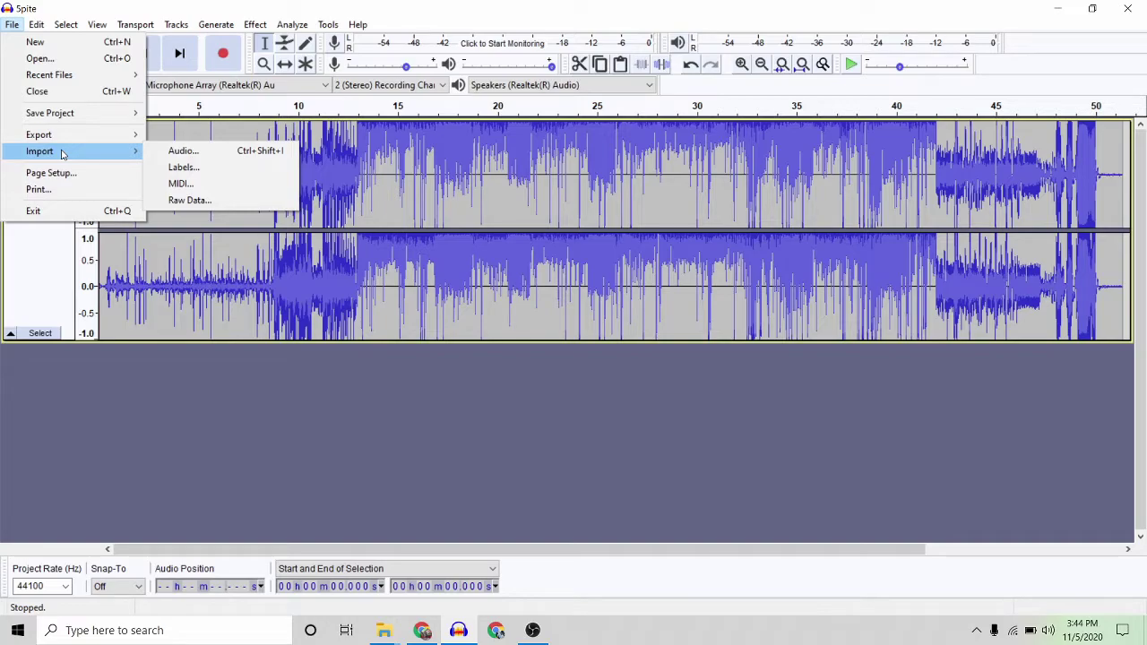
click(188, 201)
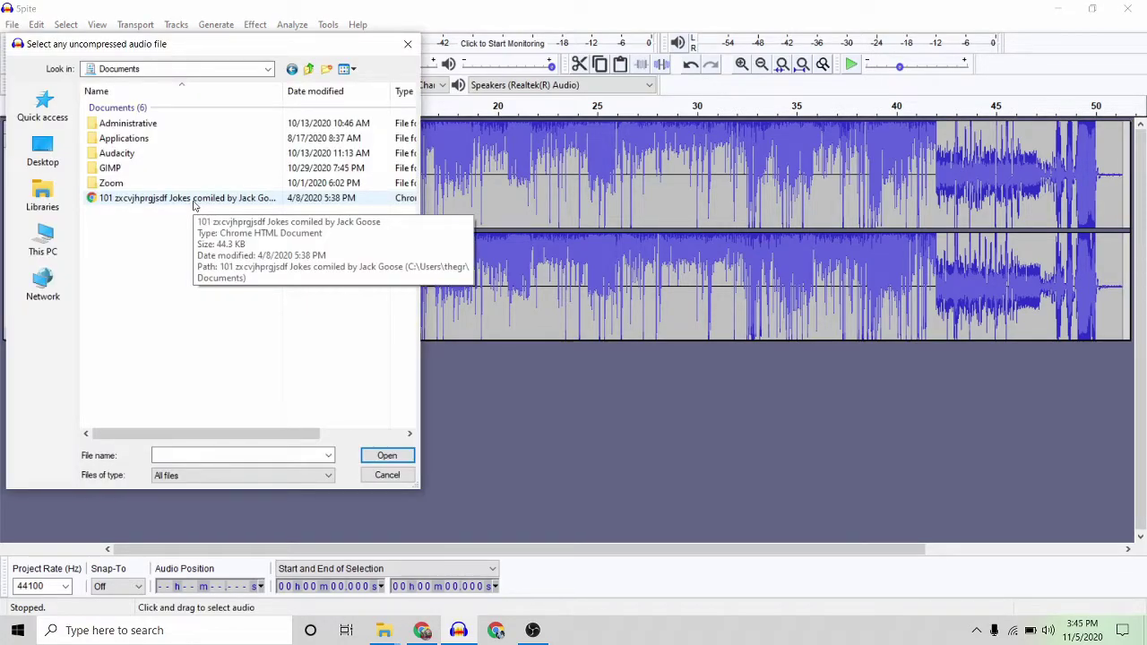
click(193, 201)
click(387, 456)
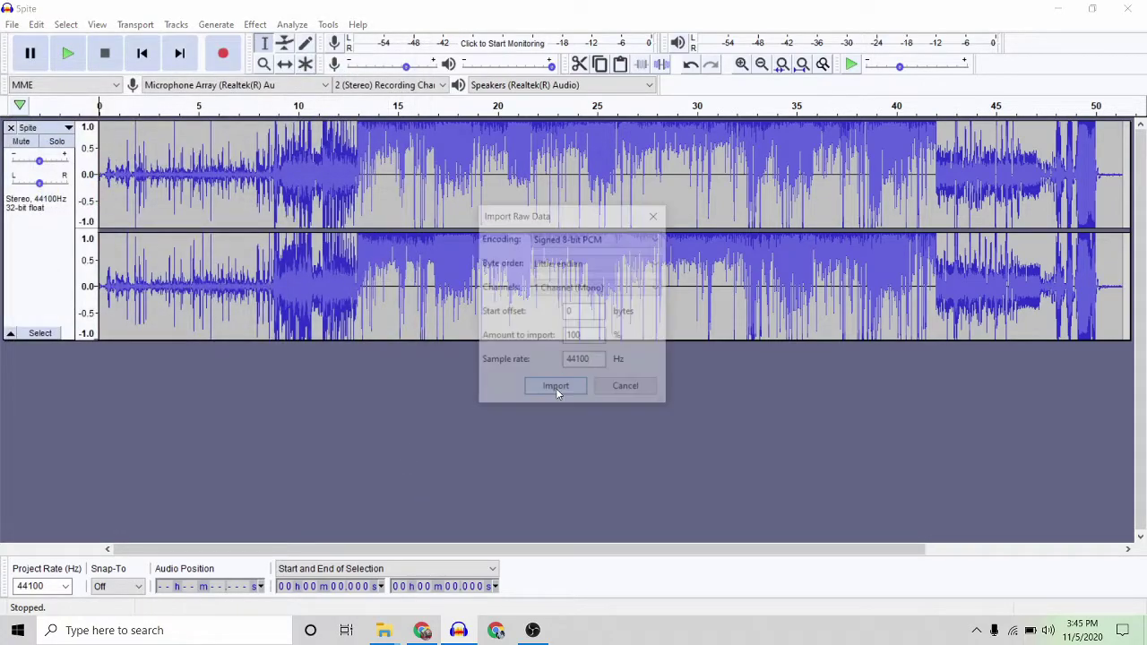
click(582, 239)
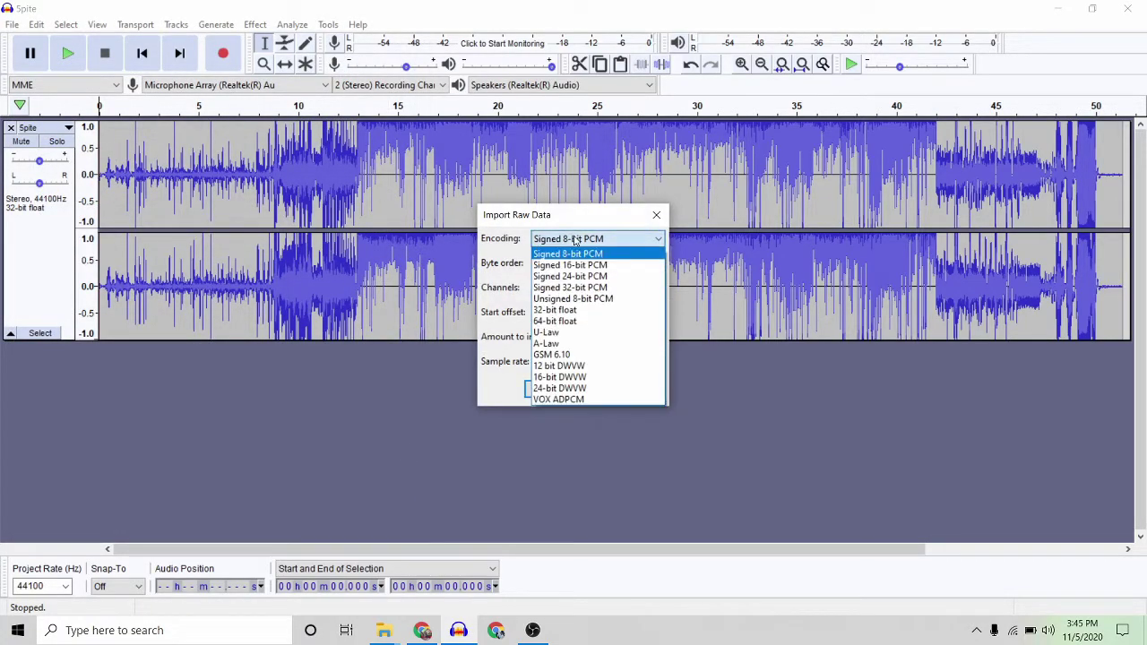
click(571, 333)
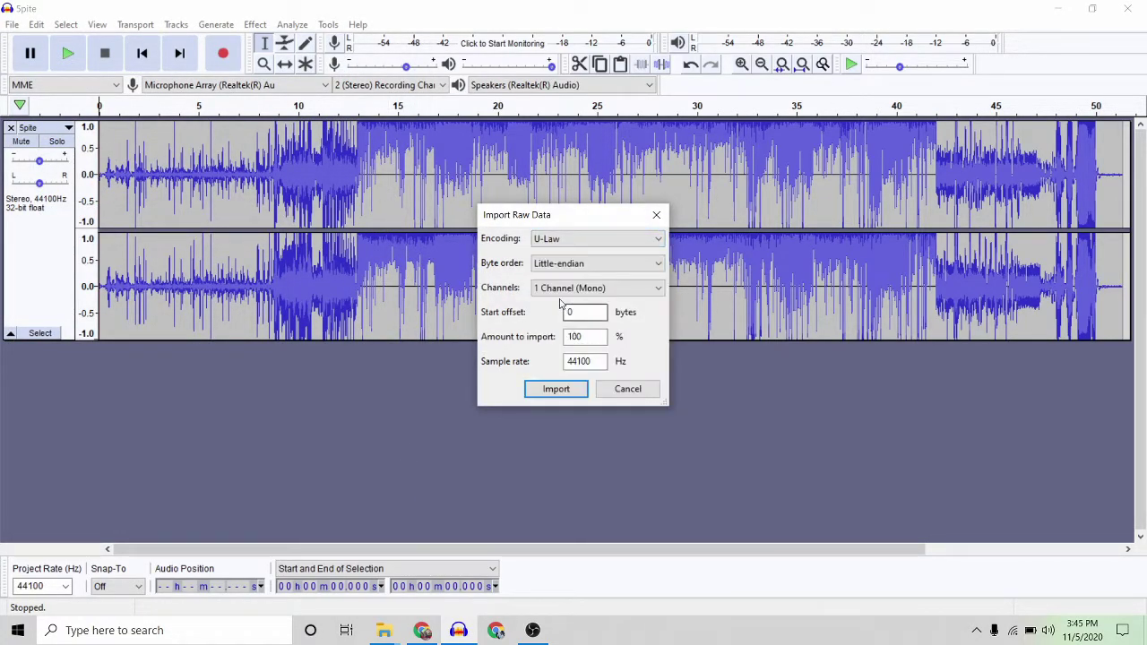
click(531, 389)
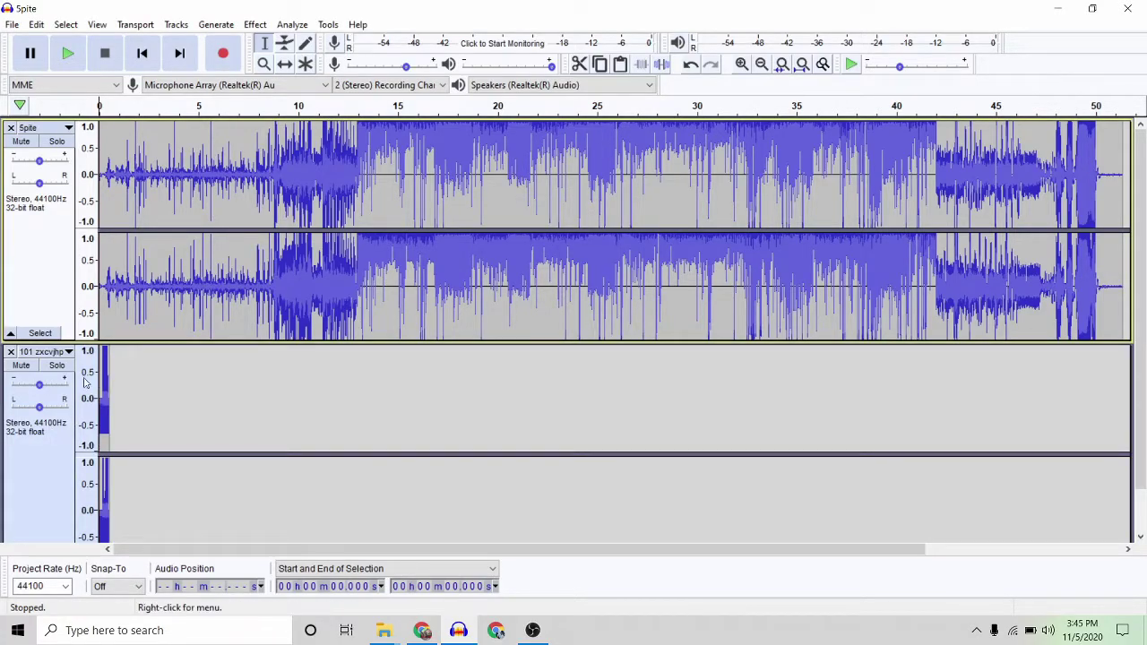
Step: Solo the track made from the imported raw data and play it from the start
click(54, 375)
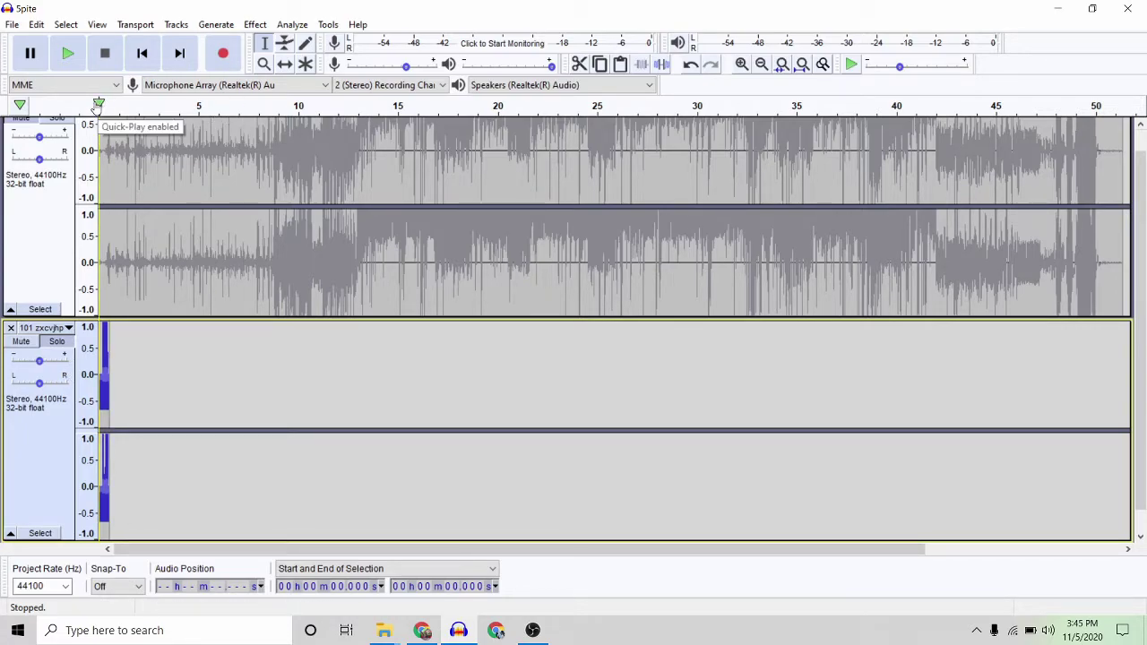
click(98, 107)
click(98, 107)
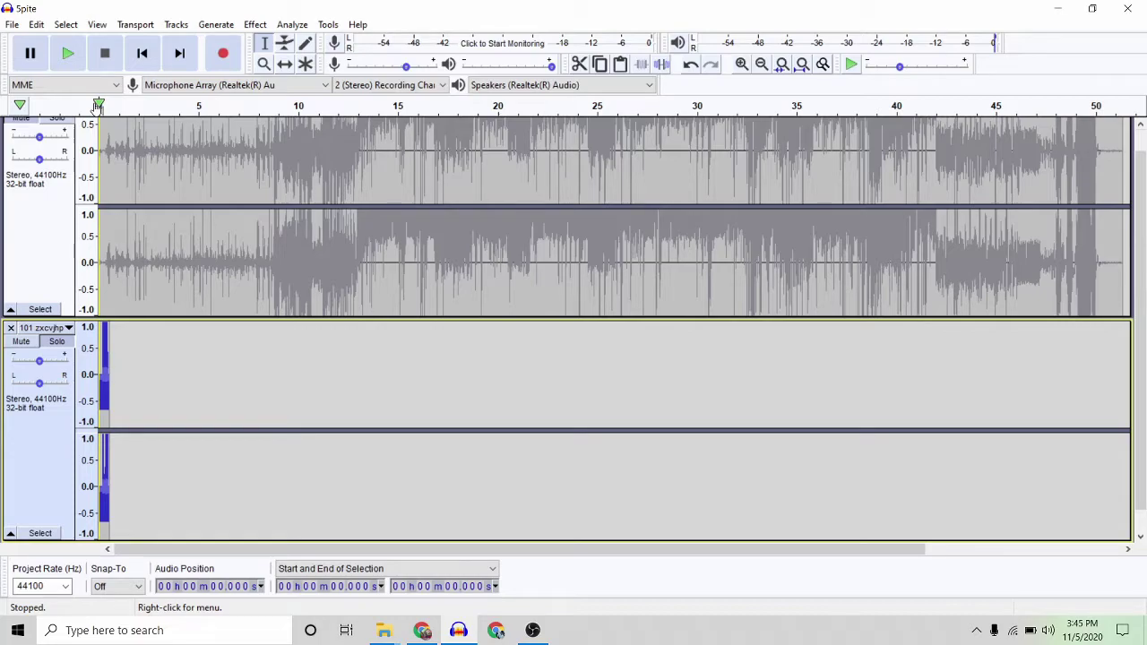
Step: Add a new empty stereo track below the imported raw-data track
click(177, 25)
mouse_move(192, 47)
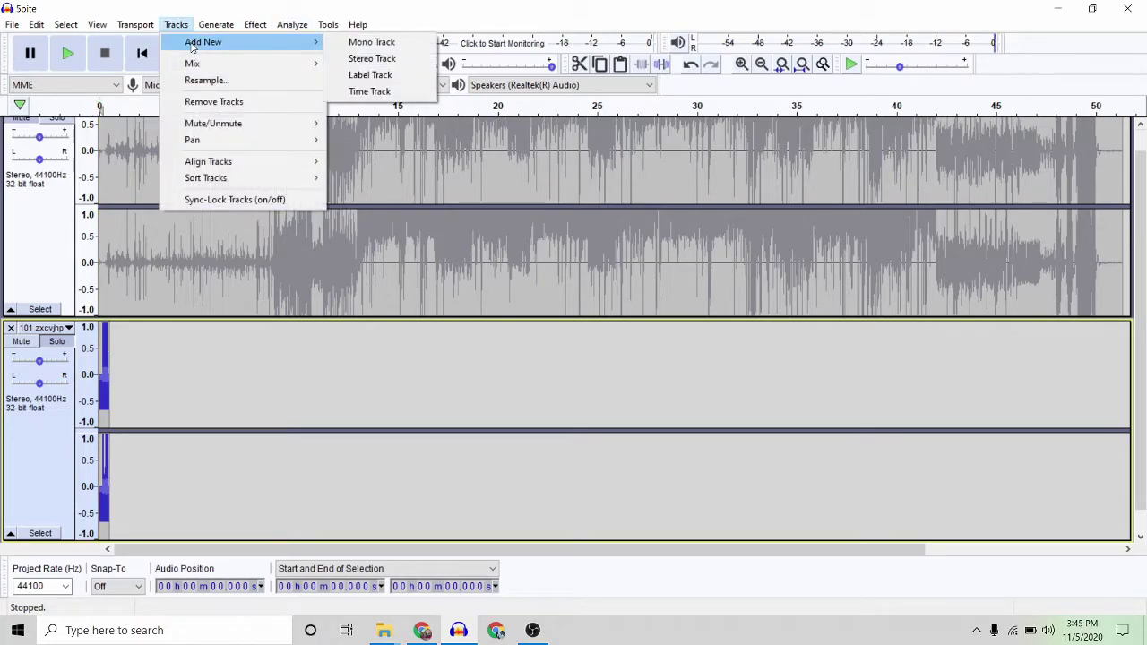
click(378, 61)
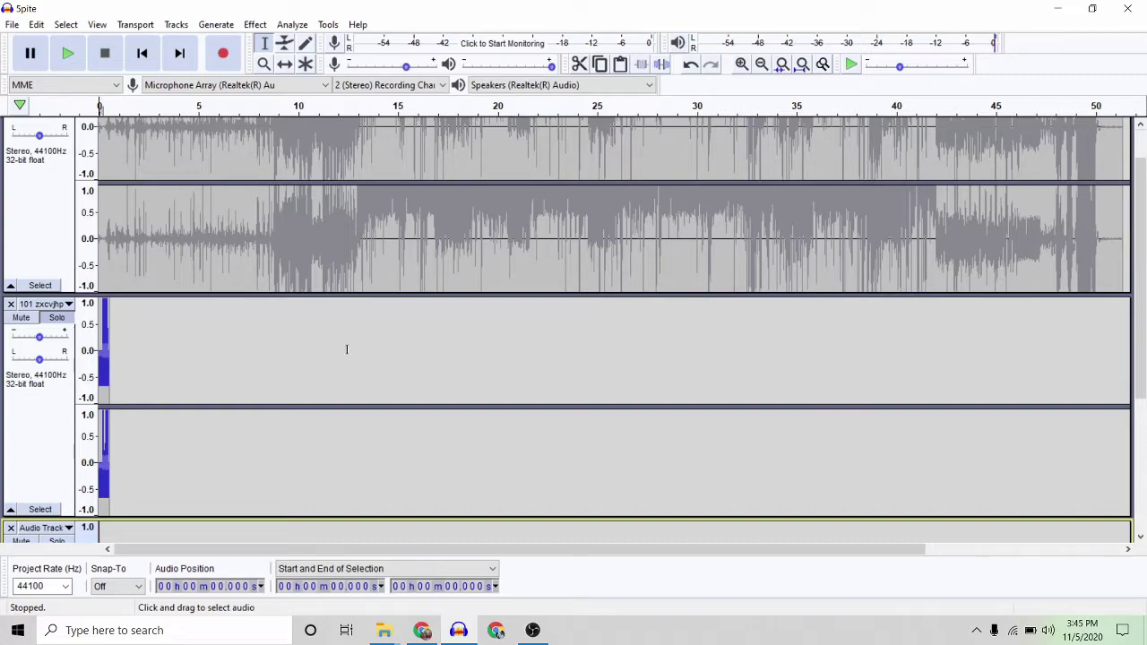
scroll(347, 349, down, 5)
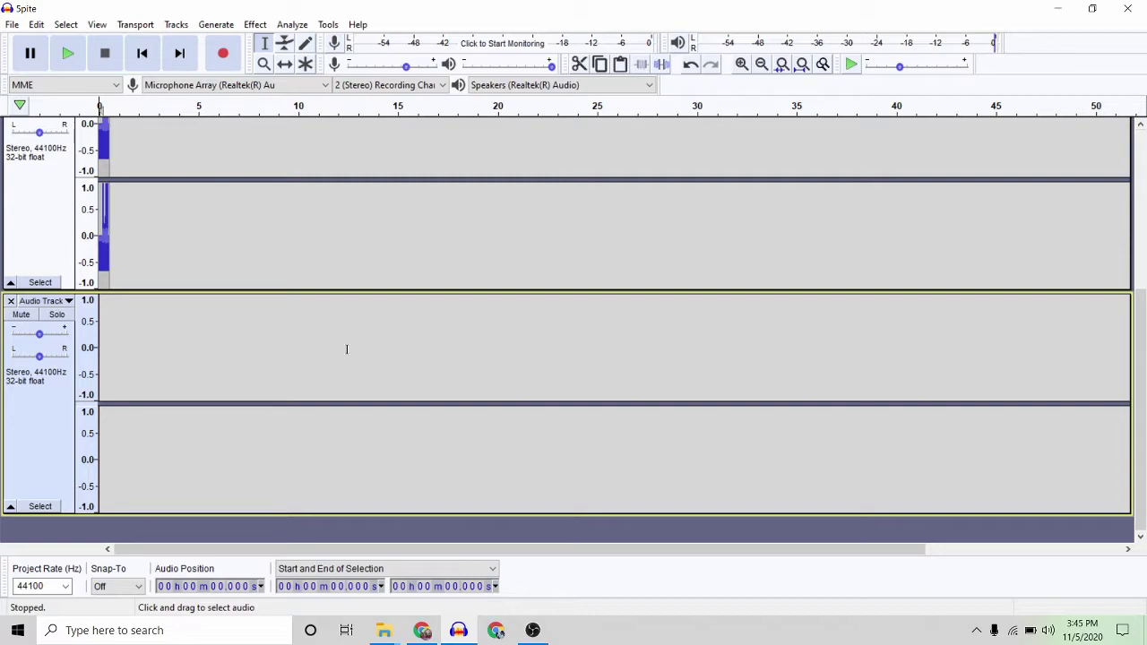
Step: Start monitoring the microphone input level and slightly lower the recording volume
click(249, 85)
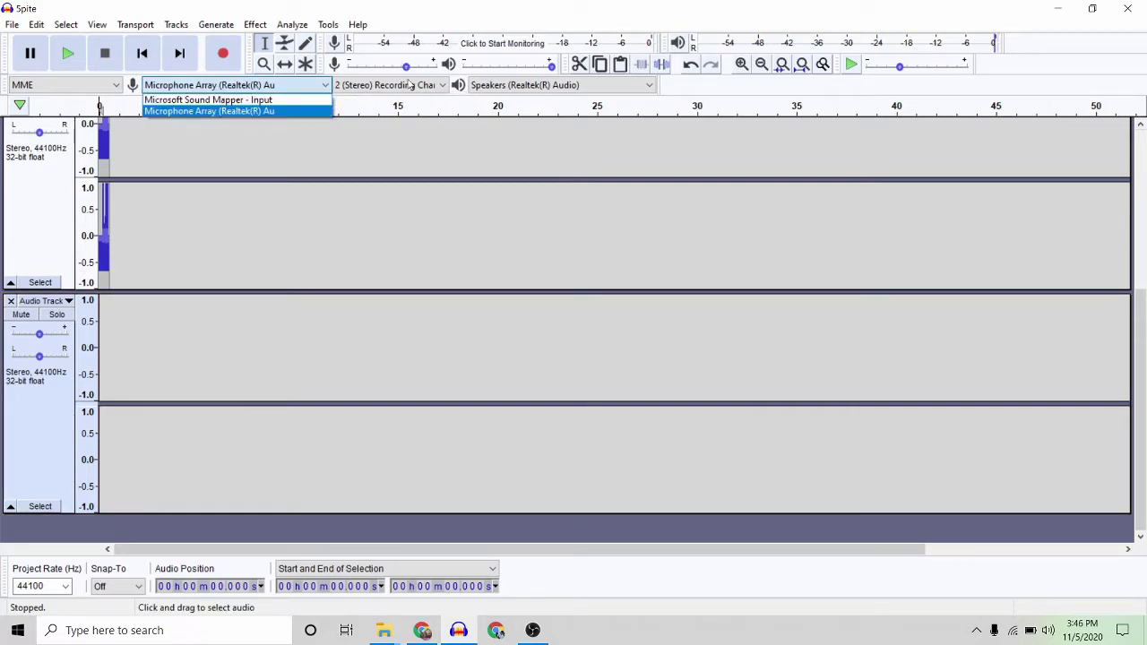
click(502, 48)
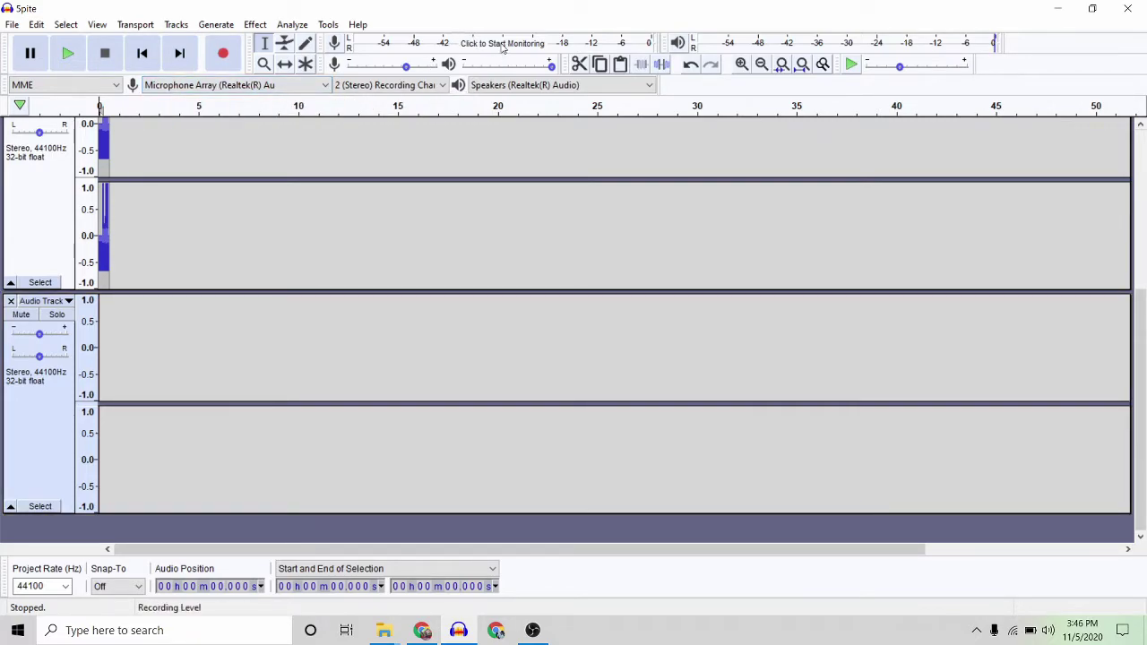
click(502, 48)
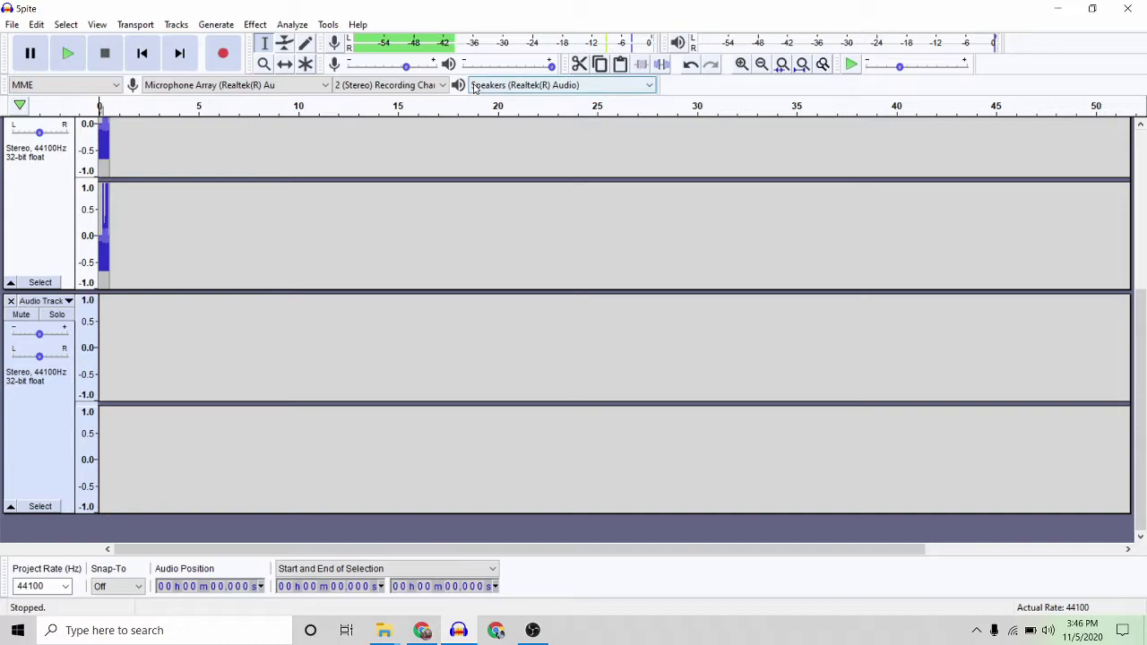
mouse_move(406, 70)
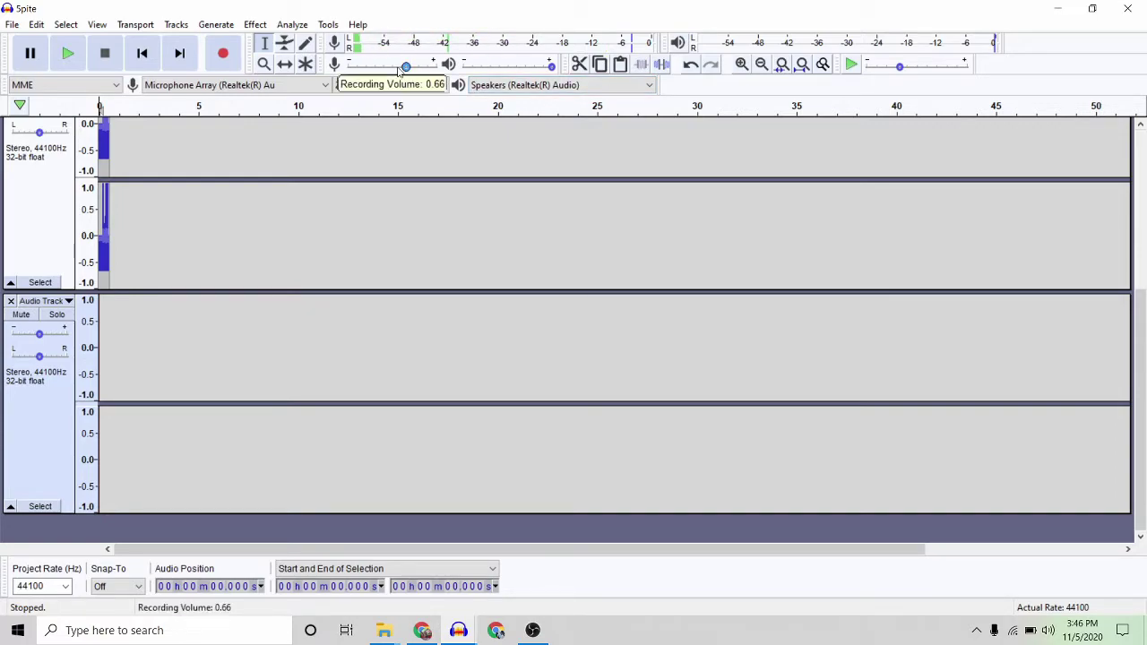
mouse_move(406, 70)
mouse_down()
mouse_move(385, 68)
mouse_move(404, 67)
mouse_up()
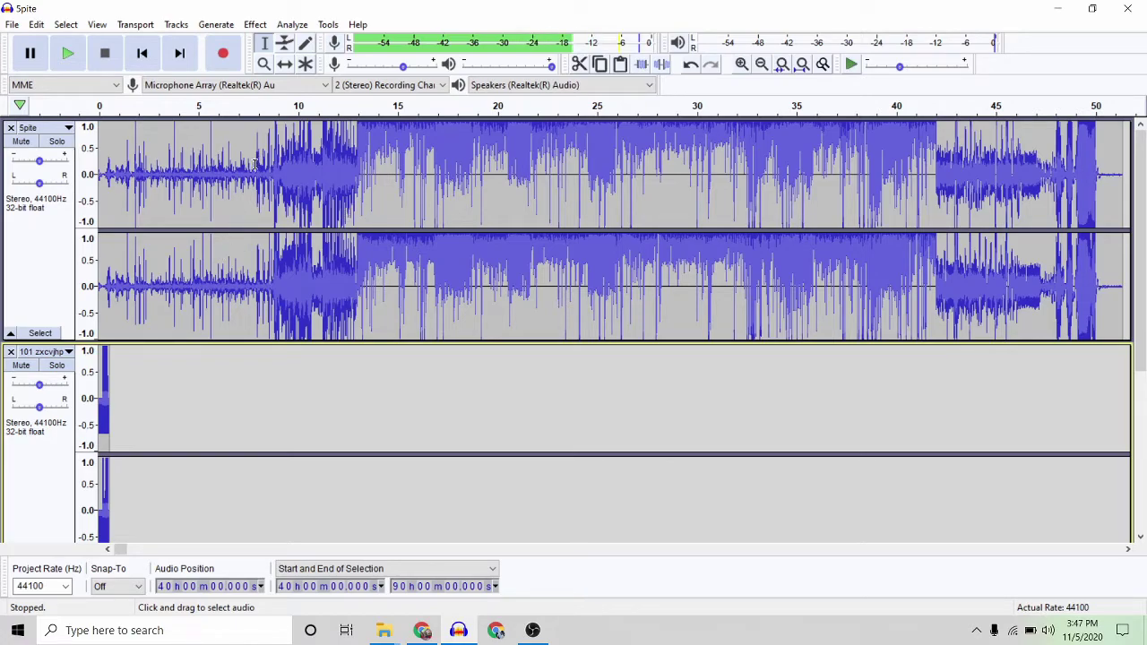
Step: Select the section of the Spite track from about 2.4 s to 10.8 s
click(414, 179)
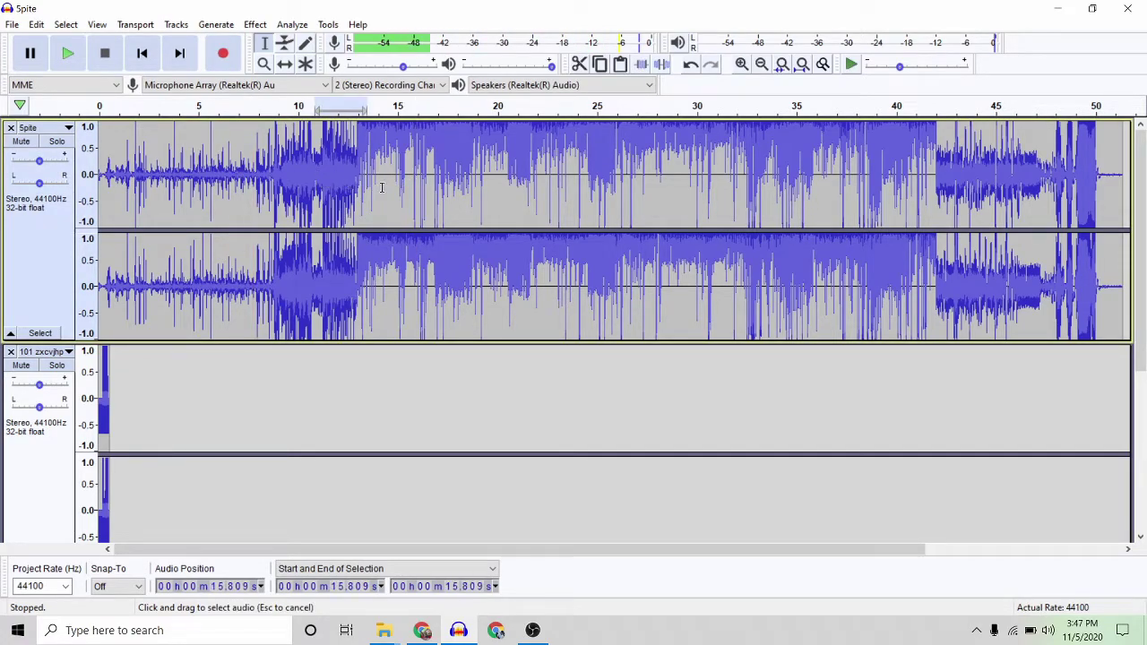
drag(315, 184, 144, 191)
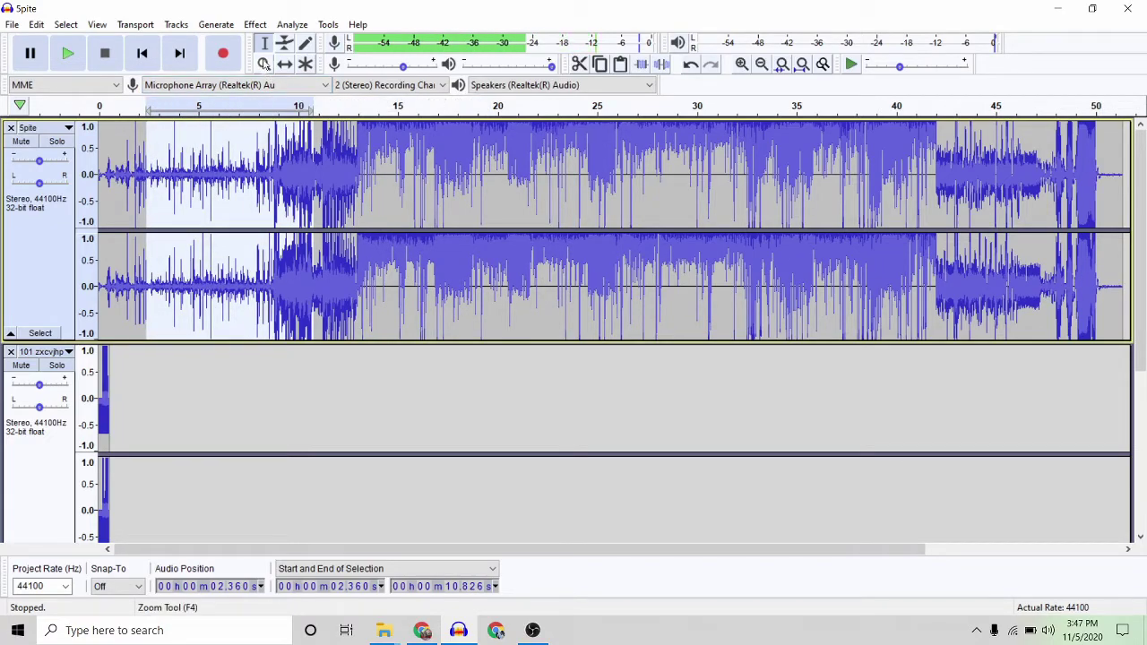
Step: Magnify the Spite track's waveform with the Zoom tool and zoom back out to the start of the timeline
click(264, 64)
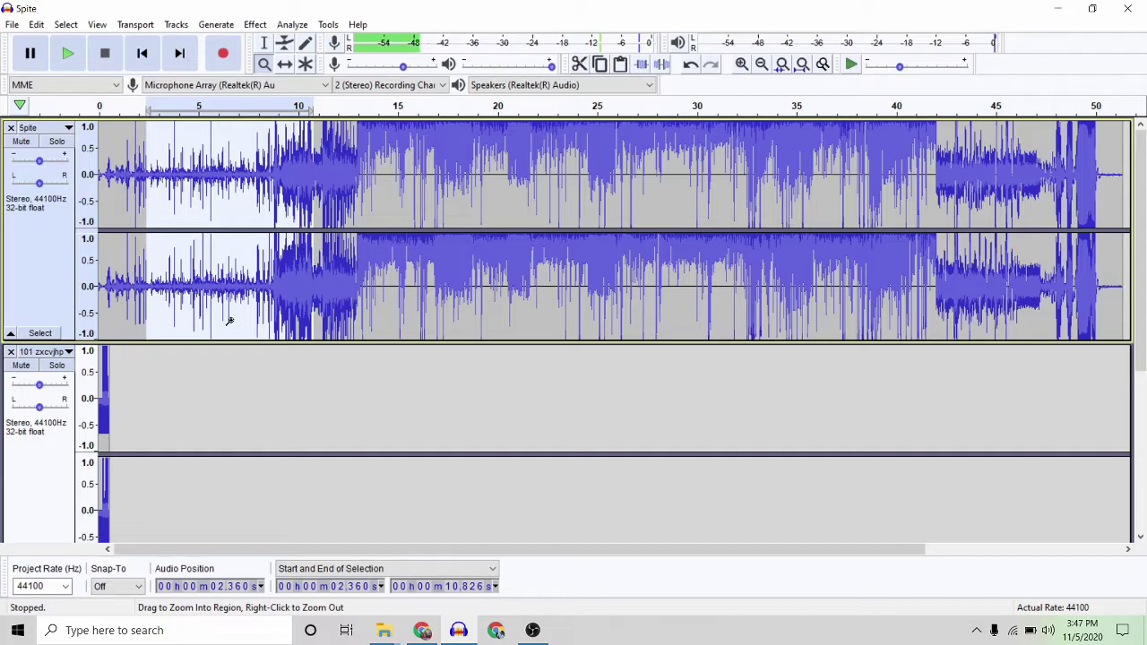
click(247, 212)
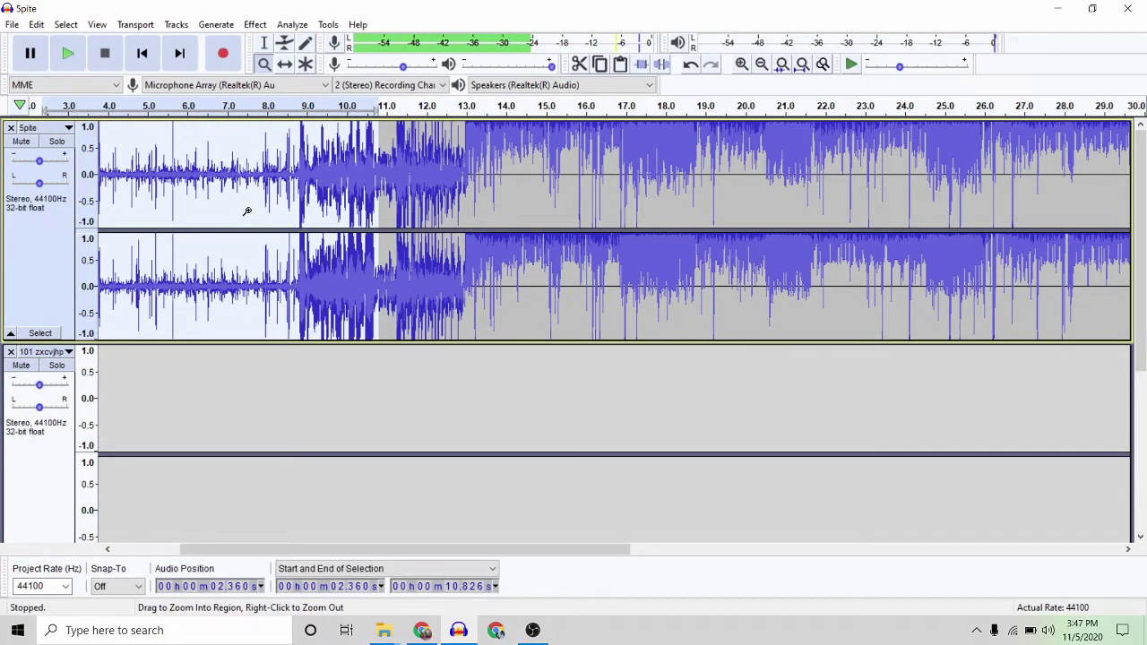
click(247, 211)
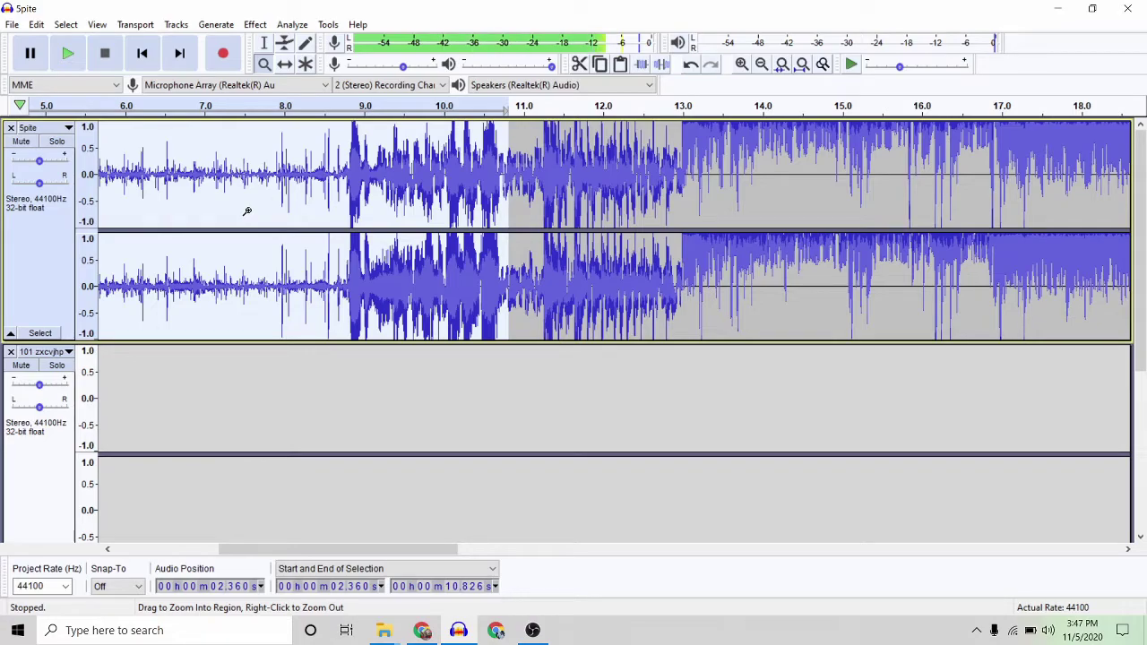
click(742, 65)
click(742, 65)
click(761, 65)
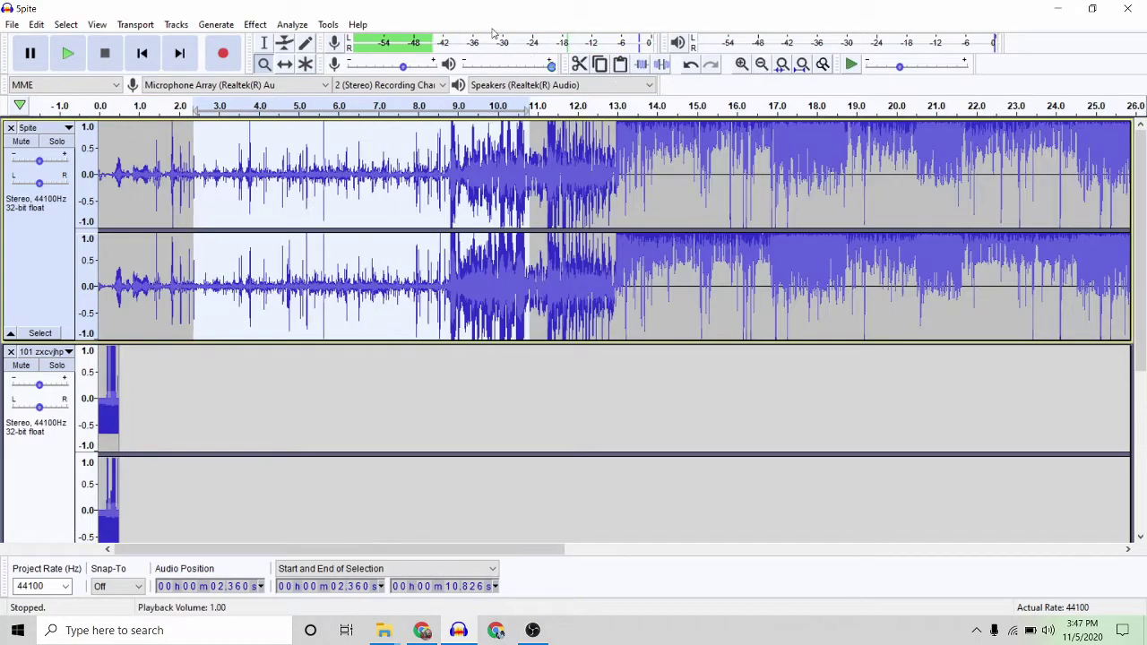
Step: Shape the Spite track's volume with the Envelope tool, dipping it around 4.6–6.3 s and 12.2 s and raising it at about 7.8 s and 13.6 s
click(284, 45)
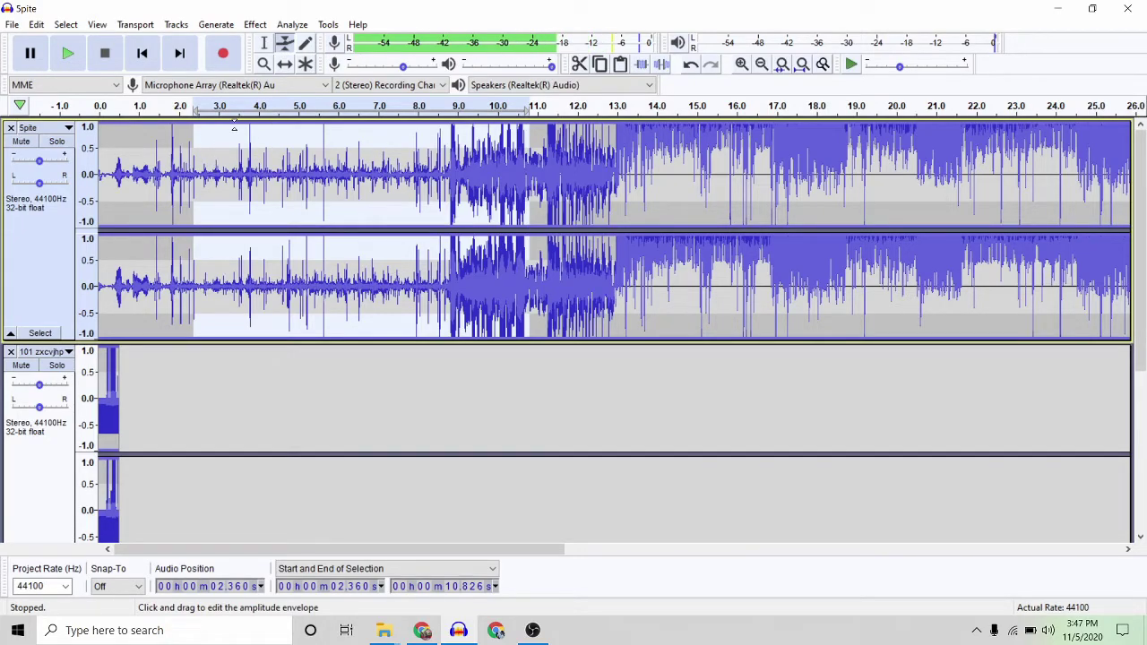
click(203, 128)
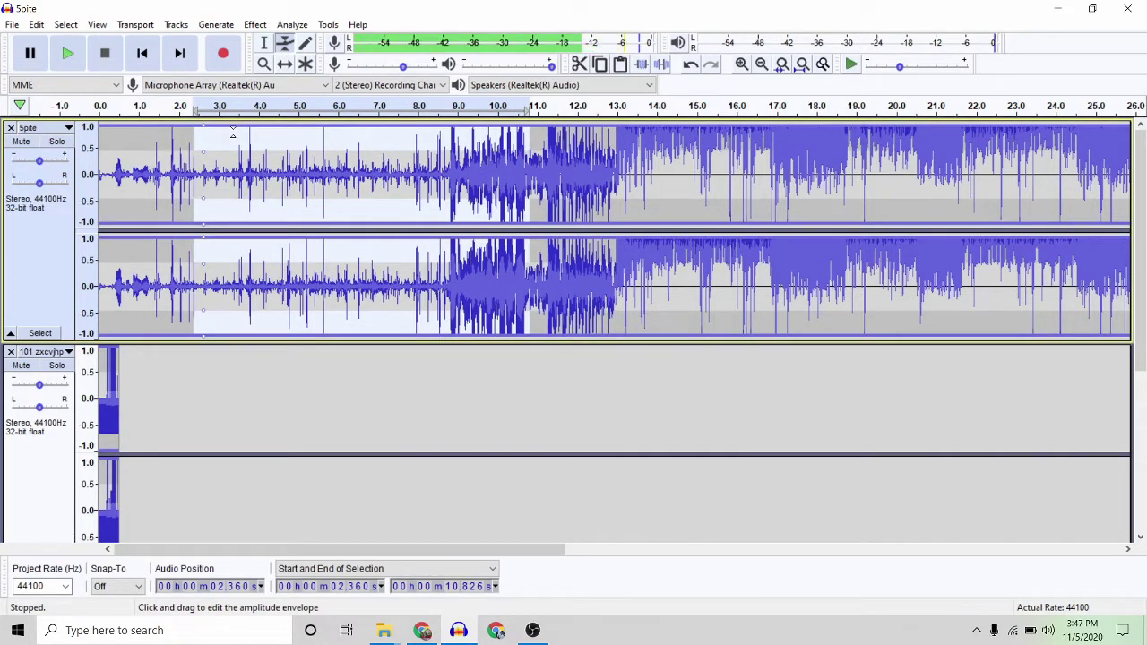
click(253, 128)
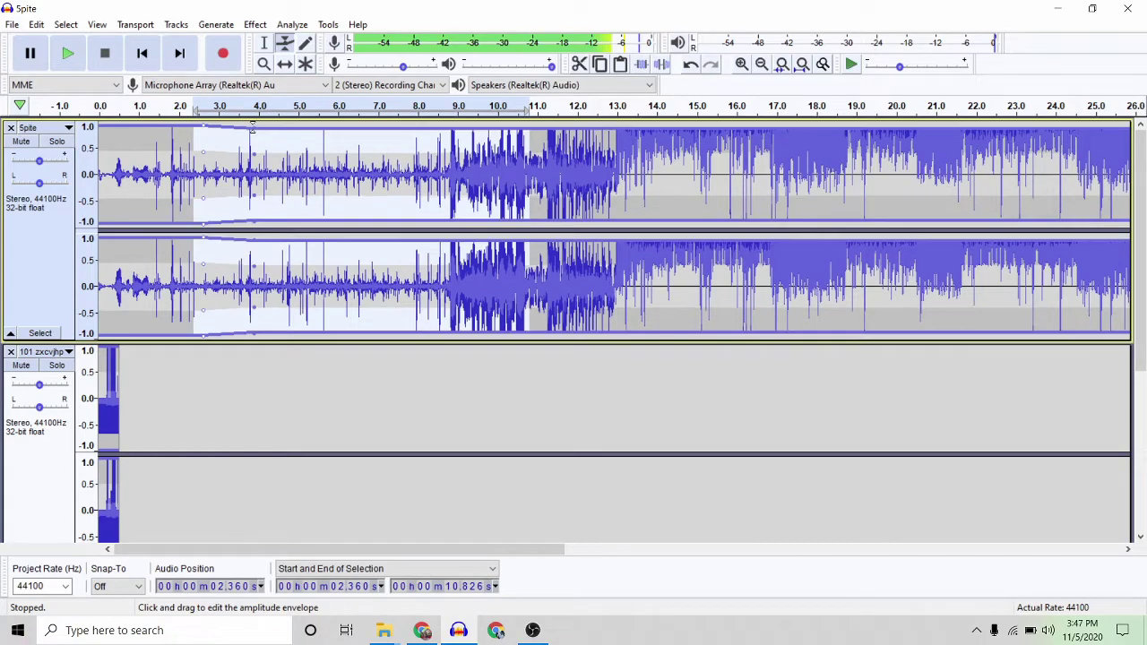
click(278, 132)
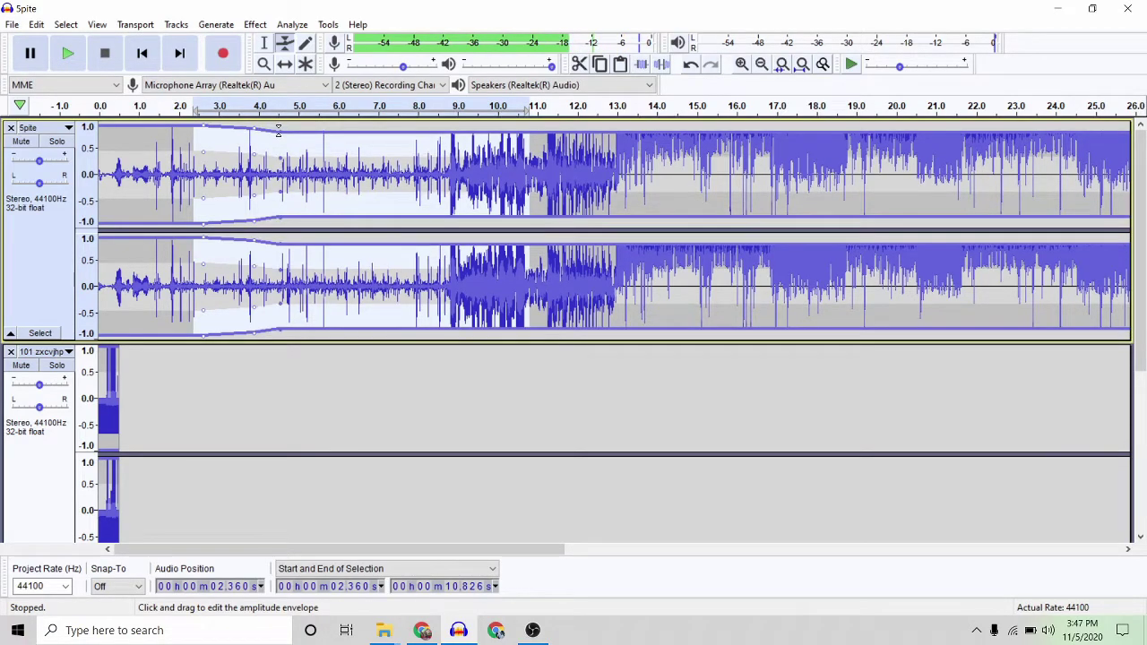
drag(278, 132, 285, 146)
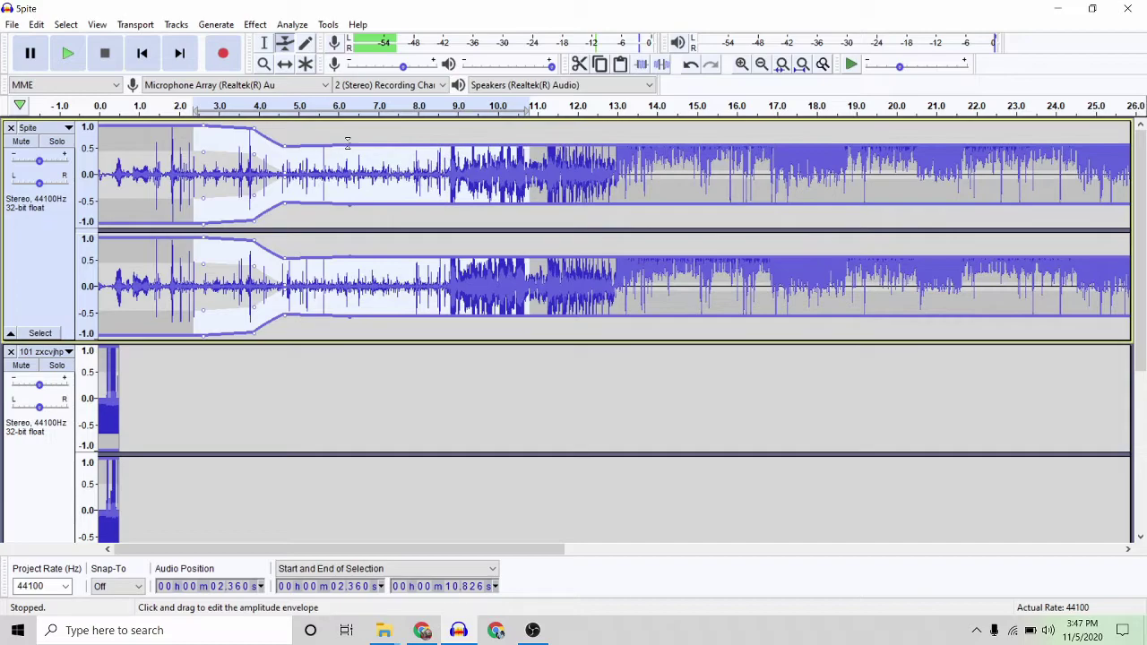
drag(405, 136, 406, 128)
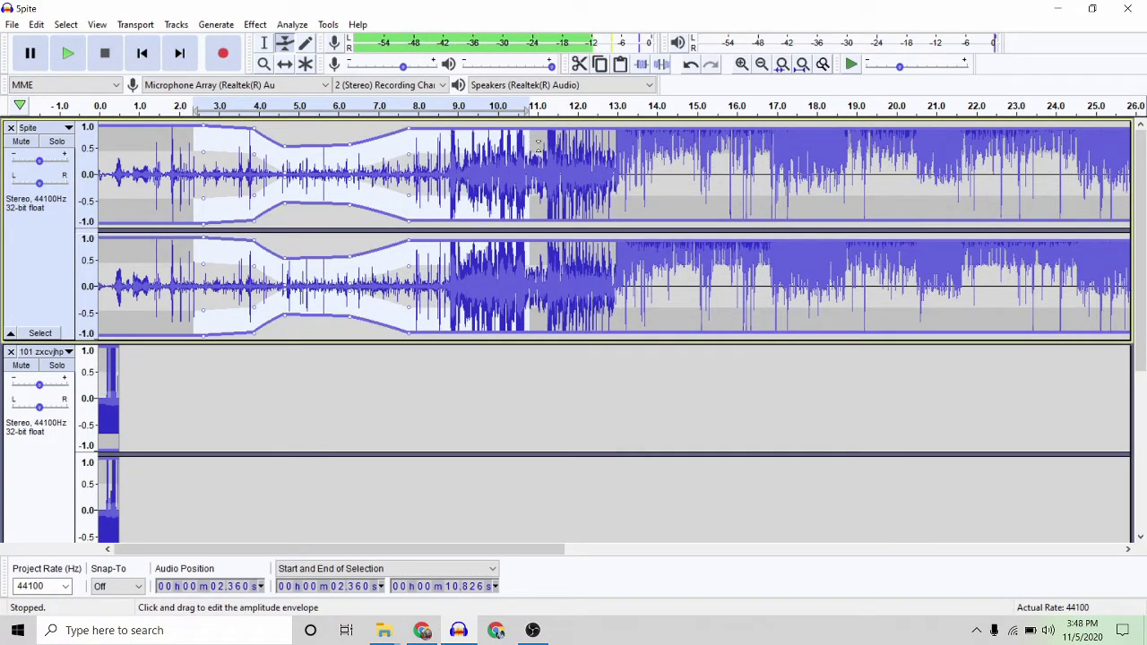
drag(576, 133, 640, 127)
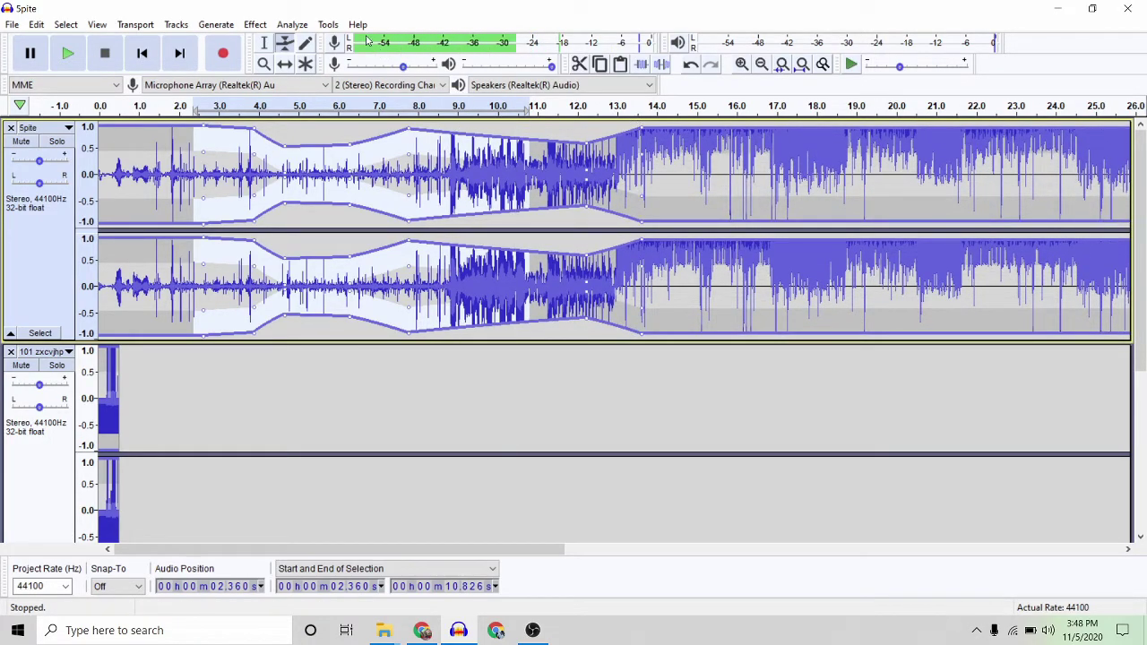
Step: Shift the raw-data clip to start at about 10 s and paste a copy of it at about 11.5 s in the same track
click(283, 64)
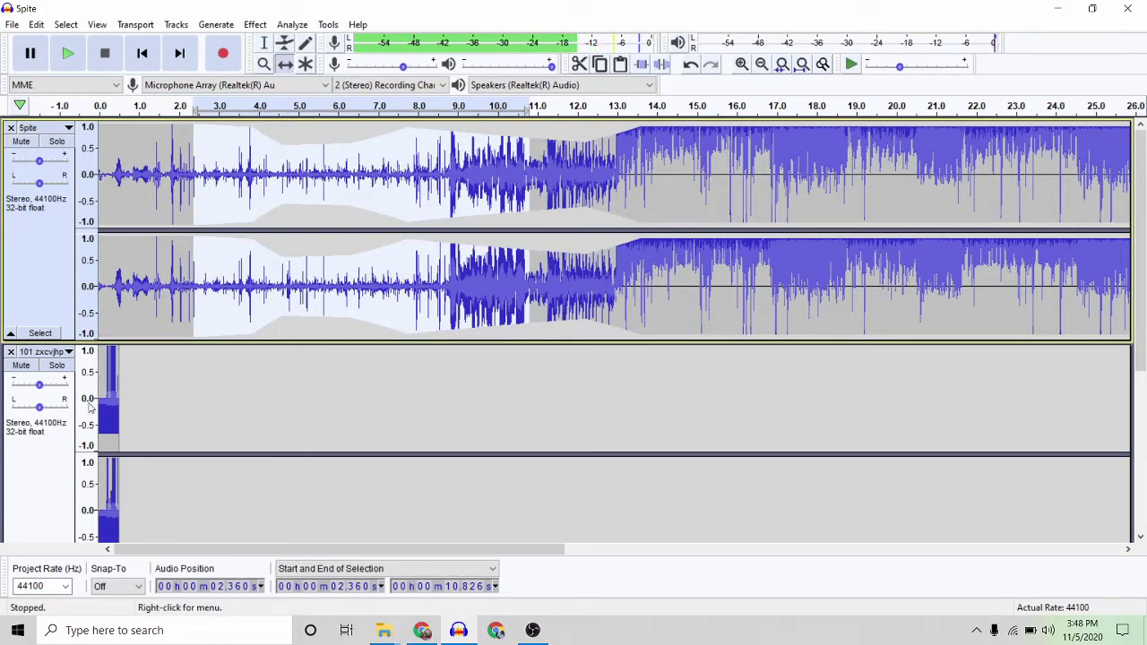
drag(105, 395, 506, 434)
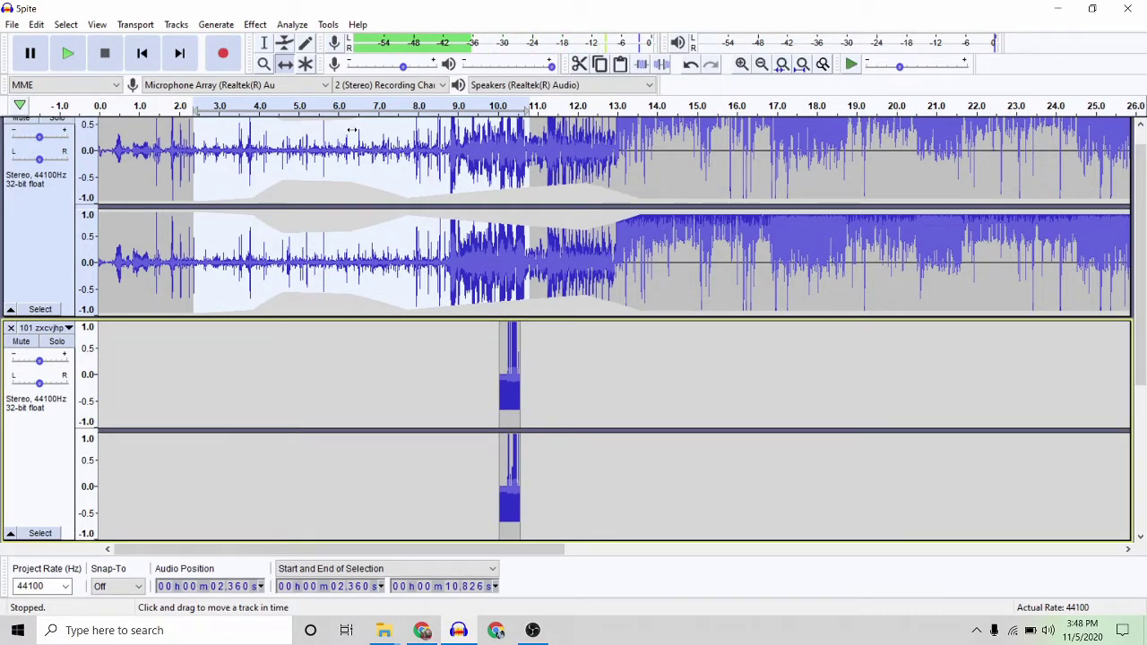
click(262, 44)
click(518, 356)
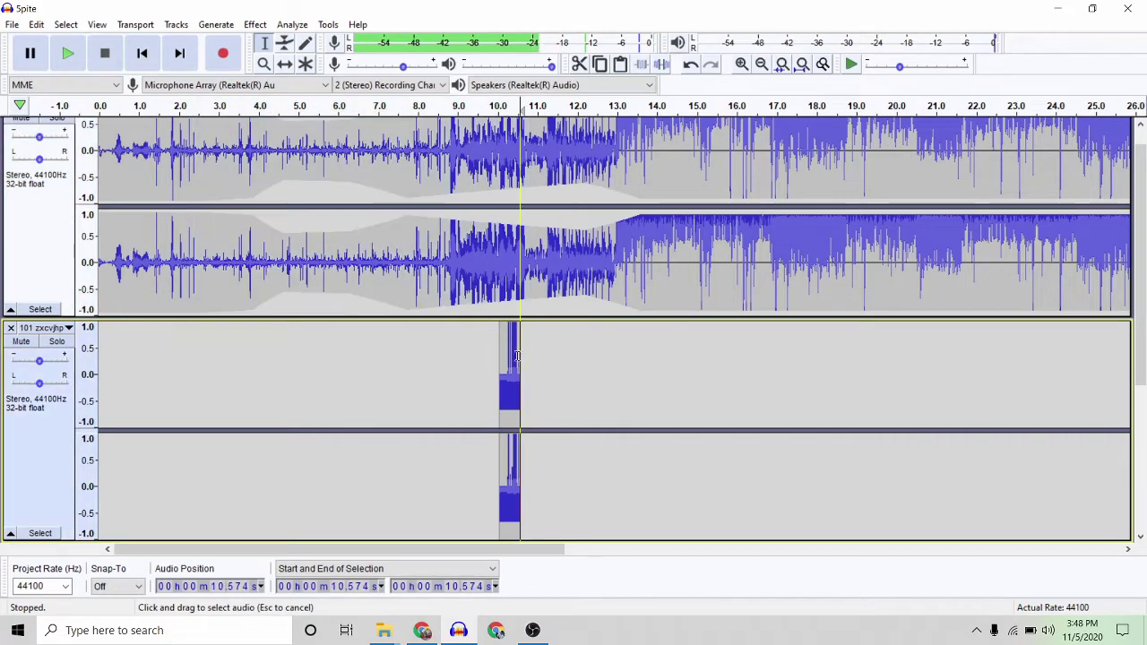
drag(517, 355, 500, 357)
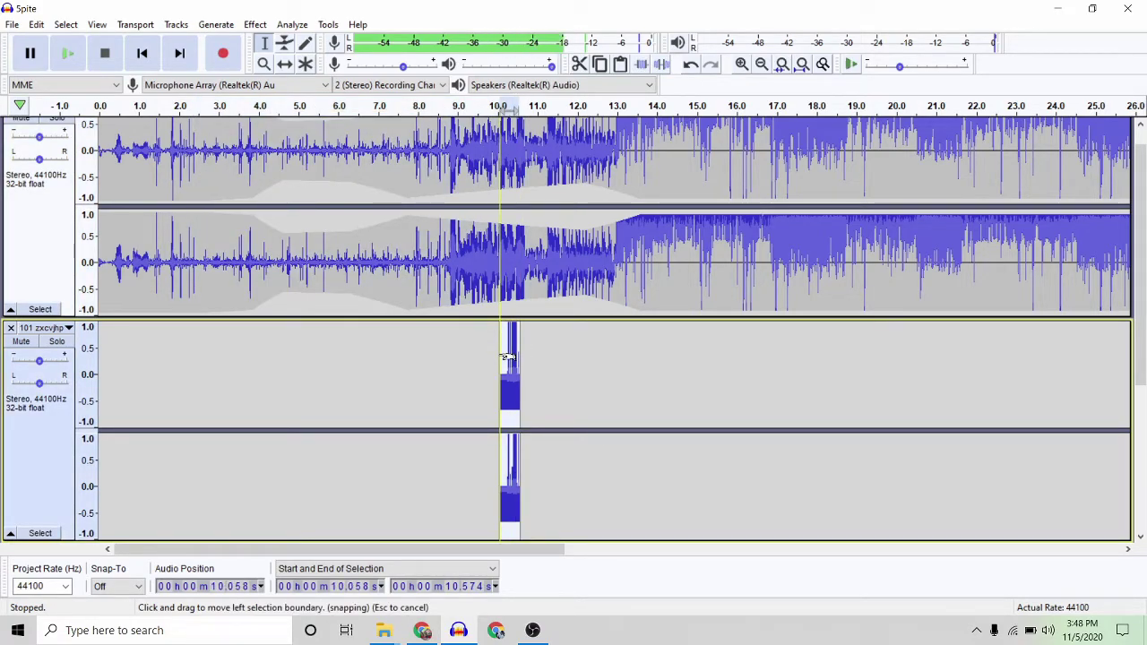
click(556, 369)
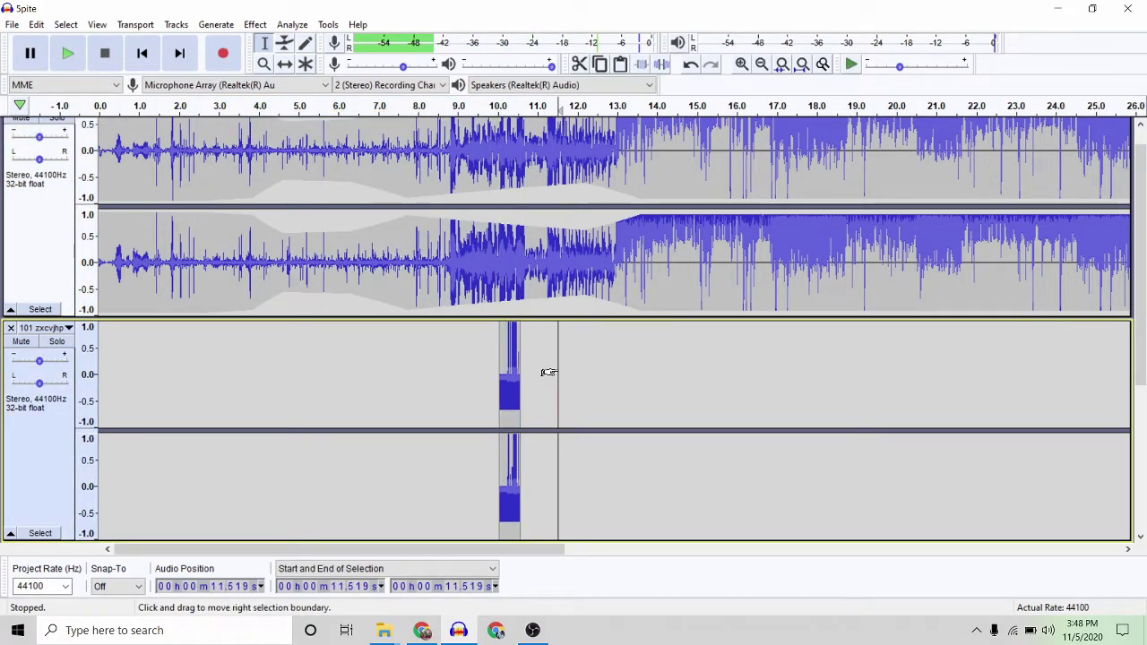
drag(566, 370, 578, 370)
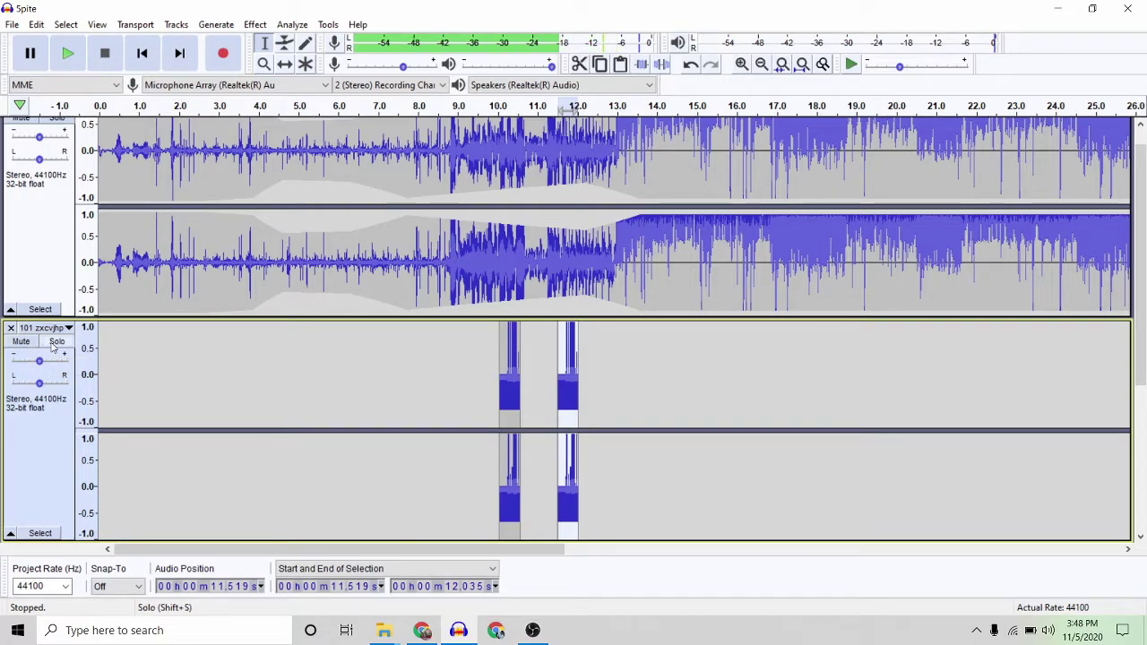
Step: Set up a Distortion effect for the copied raw-data clip, using the Soft Clipping type and a clipping threshold below -16.48 dB
scroll(36, 352, up, 1)
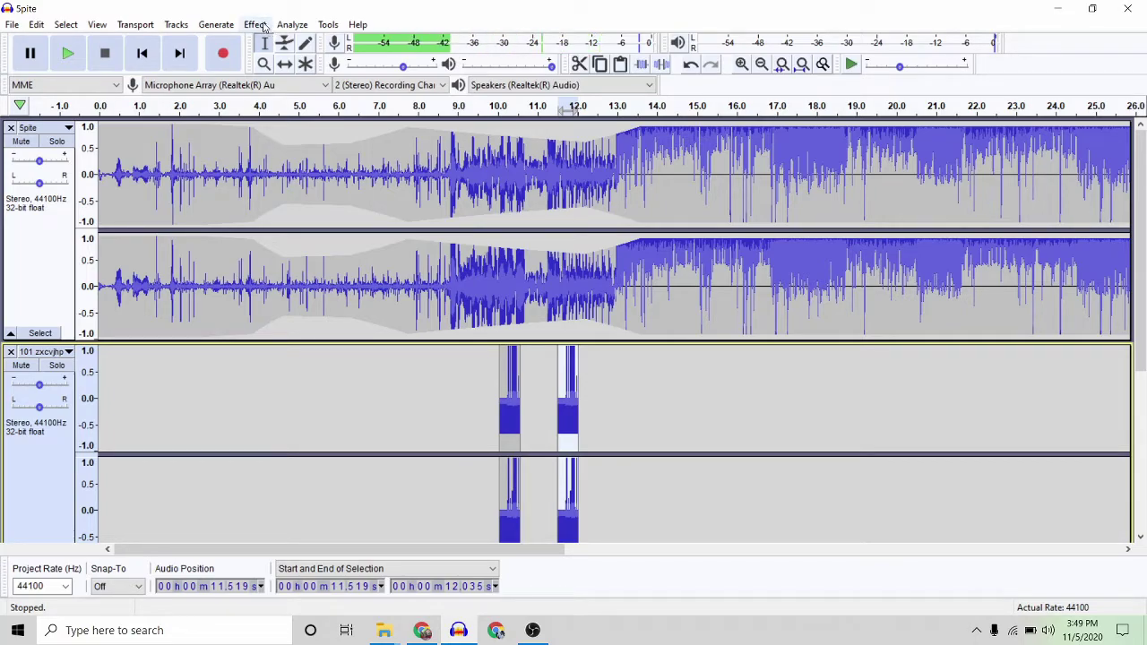
click(262, 26)
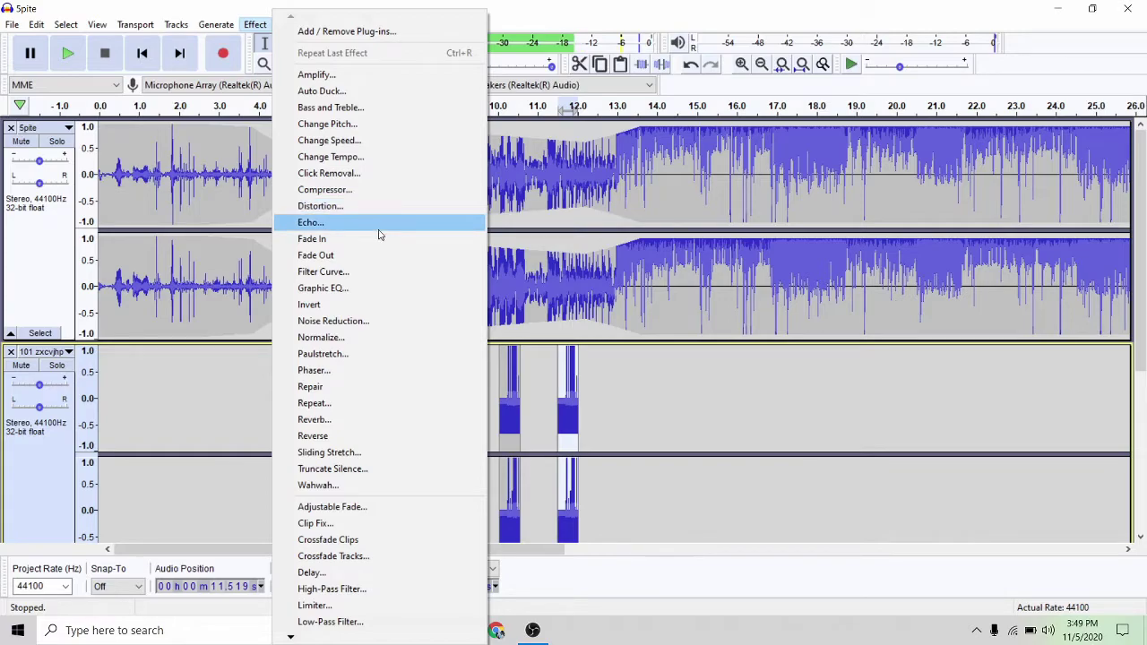
mouse_move(291, 638)
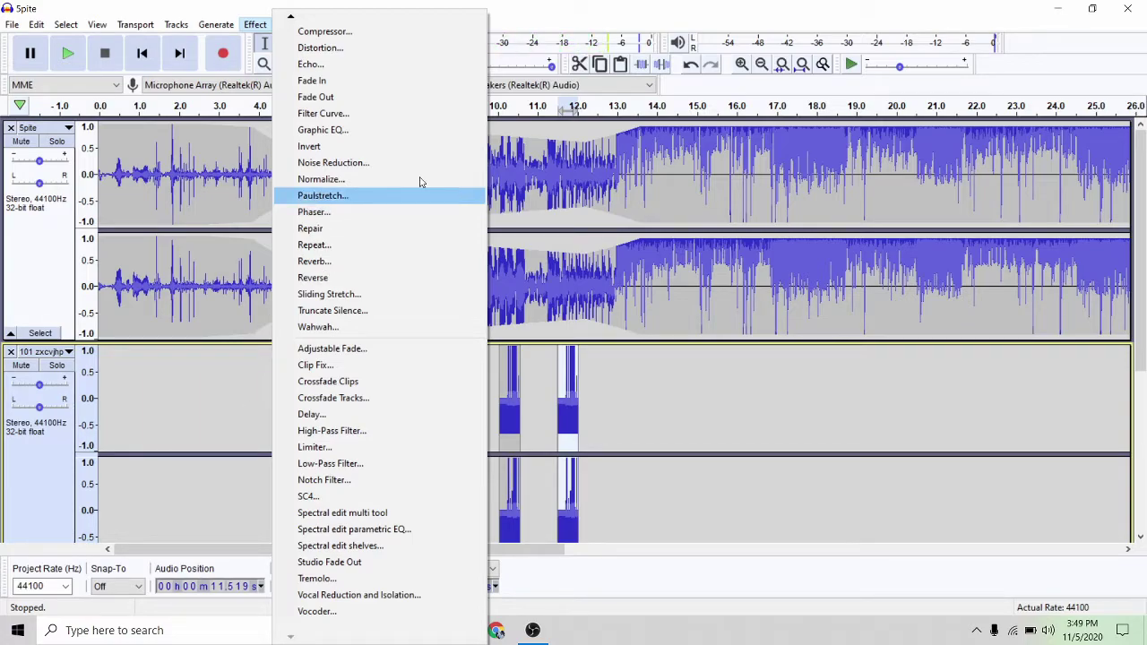
click(320, 47)
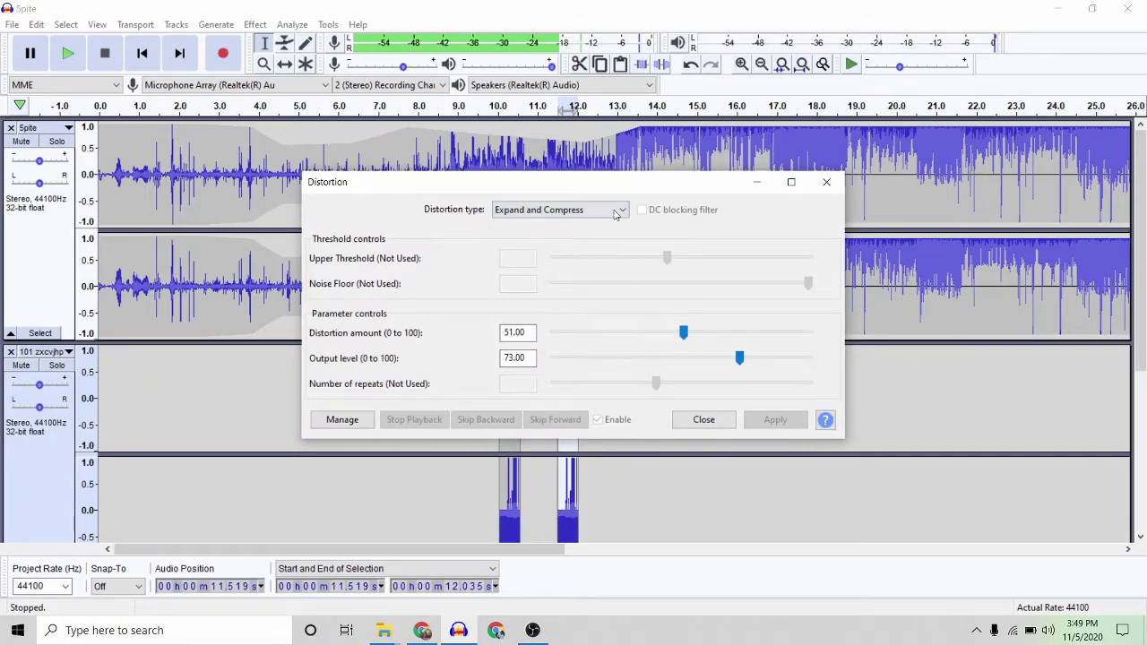
click(615, 213)
click(581, 238)
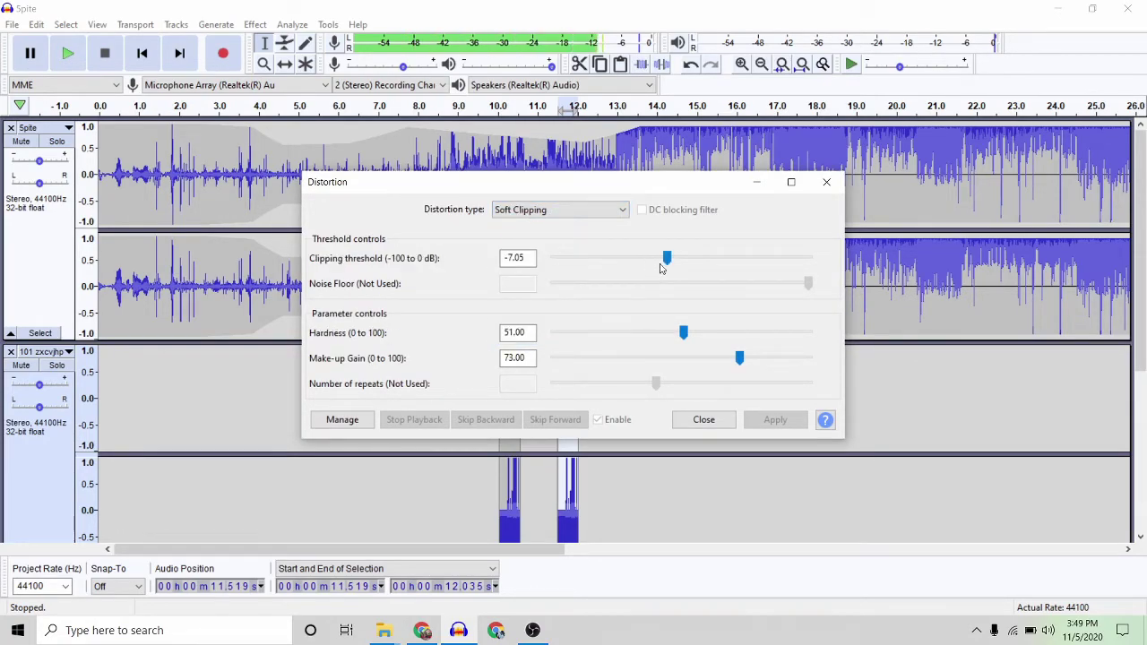
drag(667, 260, 594, 282)
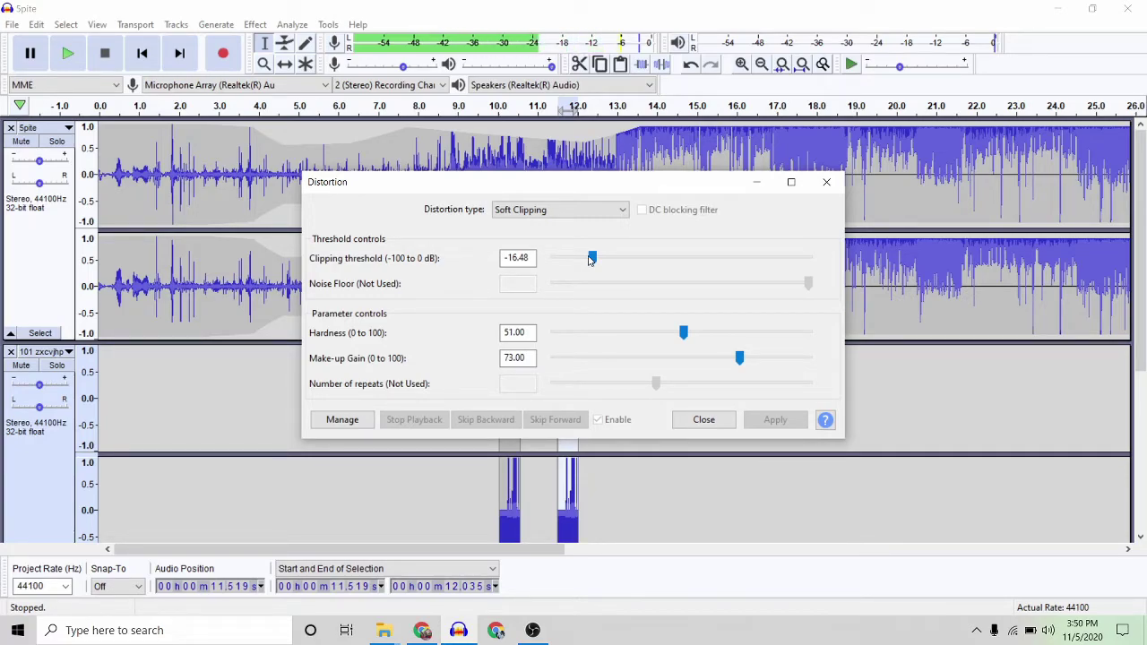
drag(591, 259, 566, 259)
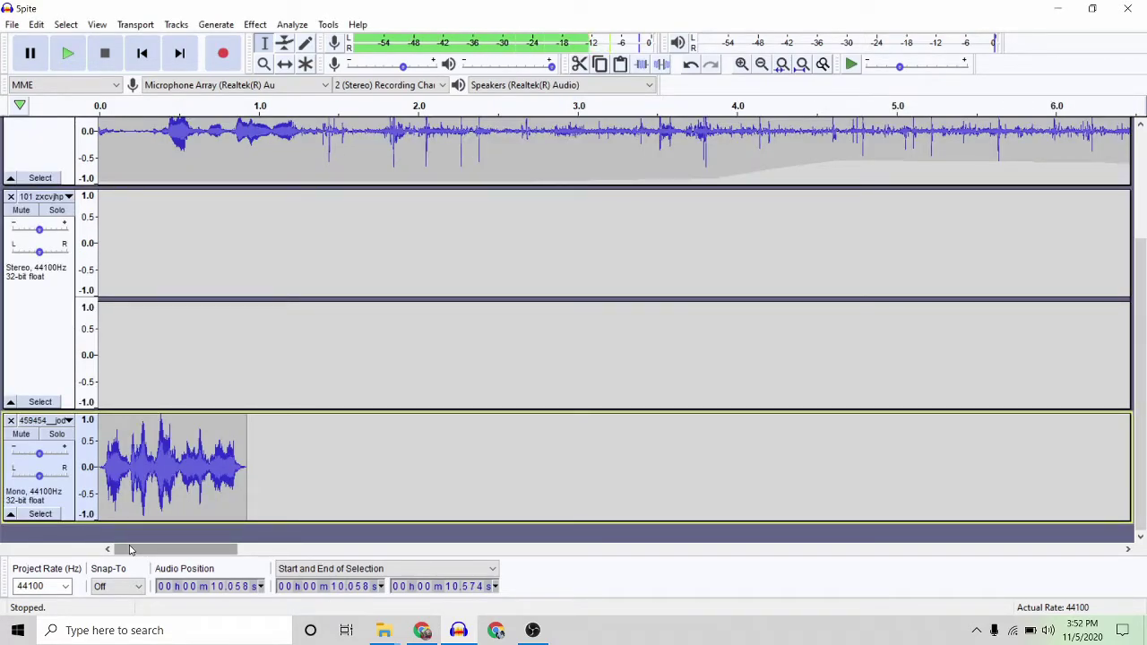
Step: Solo the mono track holding the short 0.93 s clip and play it from the start
click(246, 455)
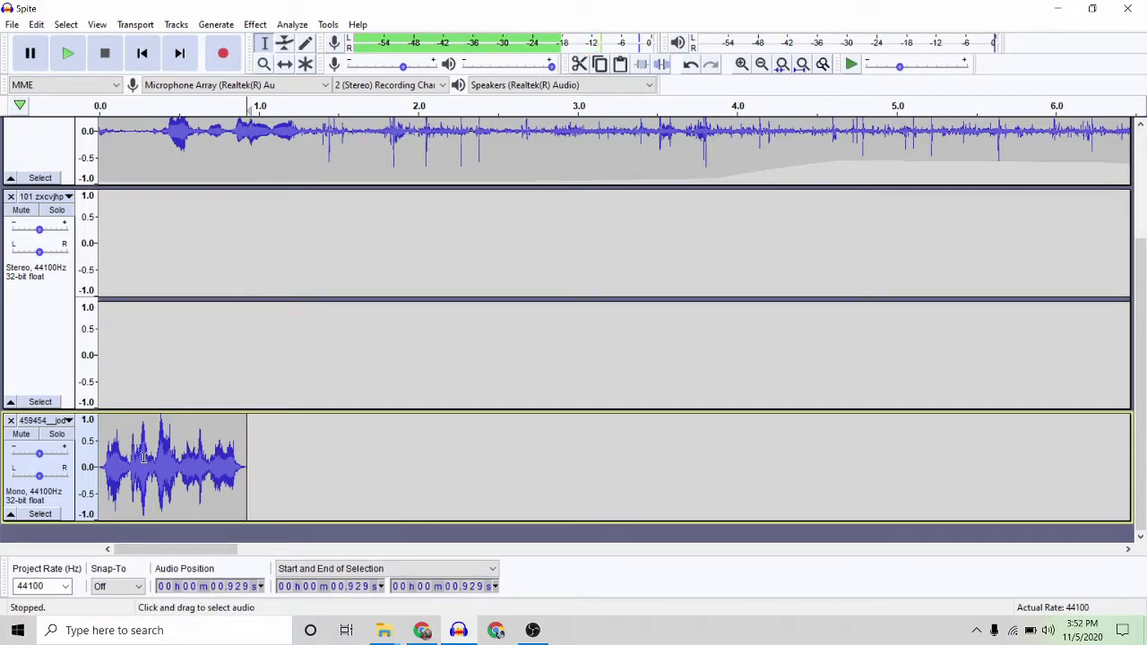
click(56, 435)
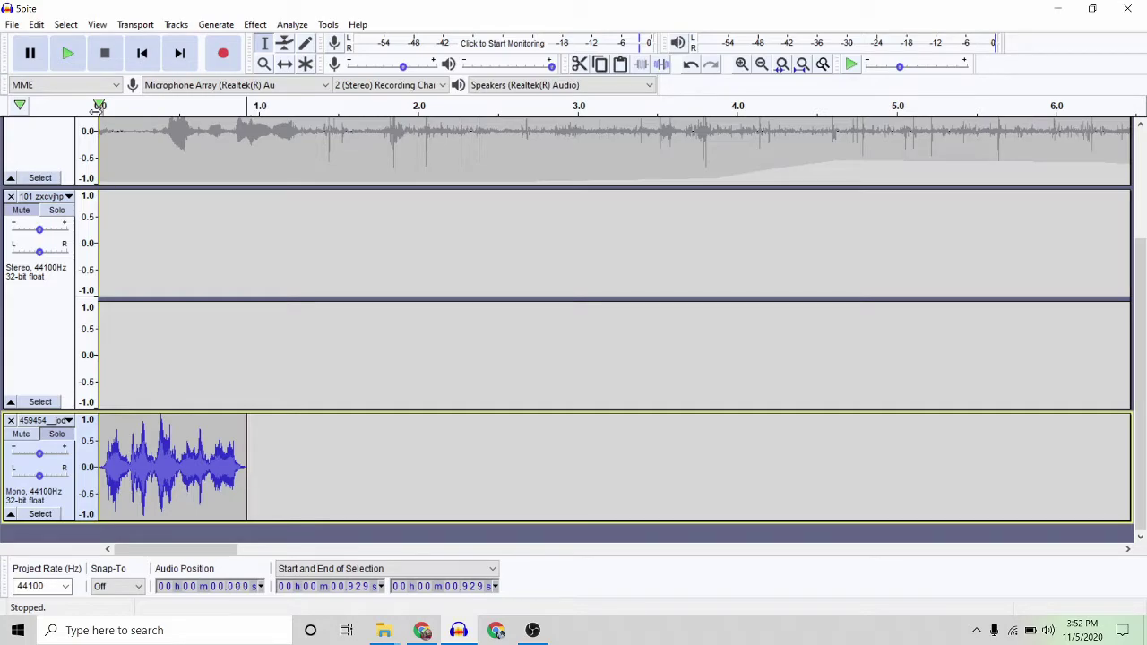
click(98, 107)
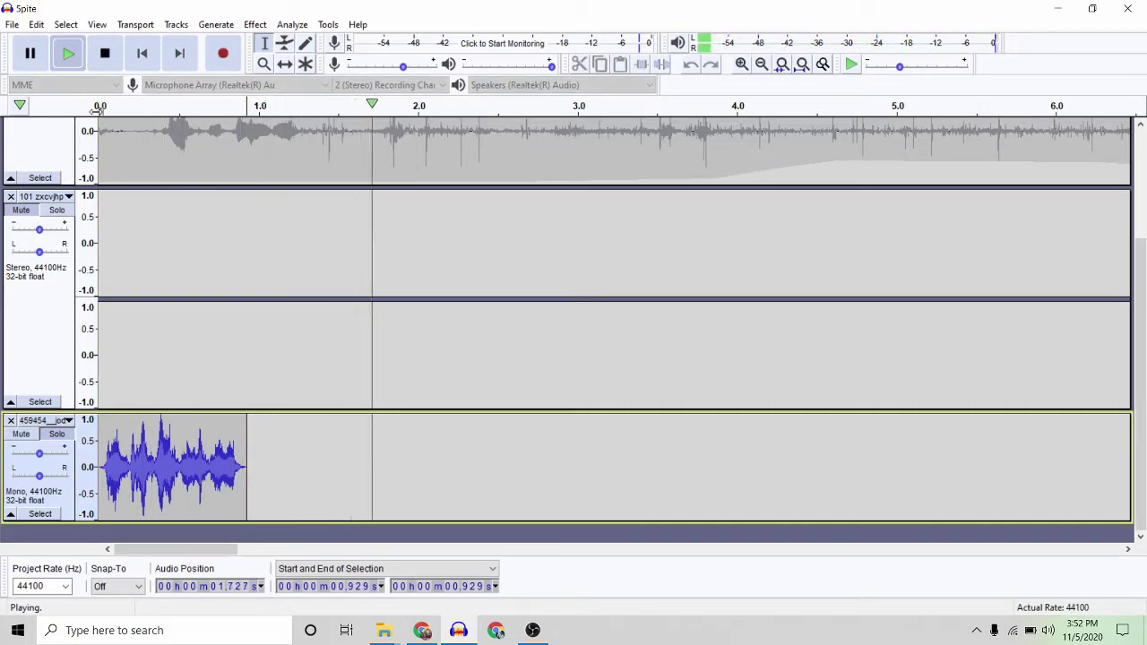
click(98, 108)
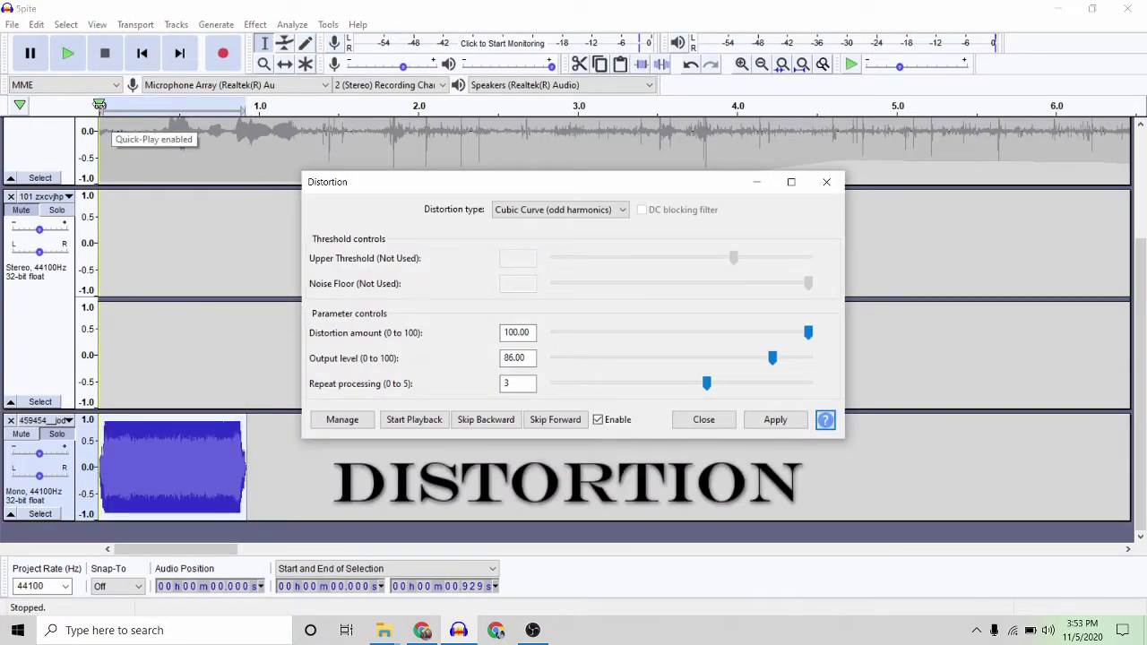
Step: Play the distorted, reverberated and reversed versions of the short mono clip from the start to compare them
click(98, 106)
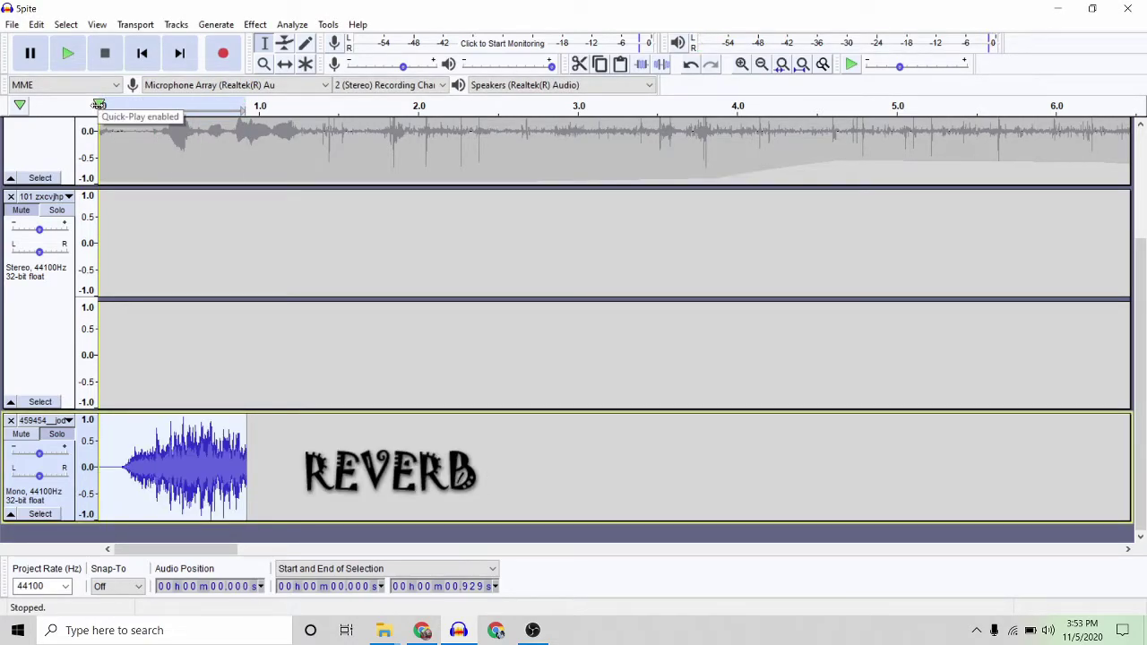
click(99, 106)
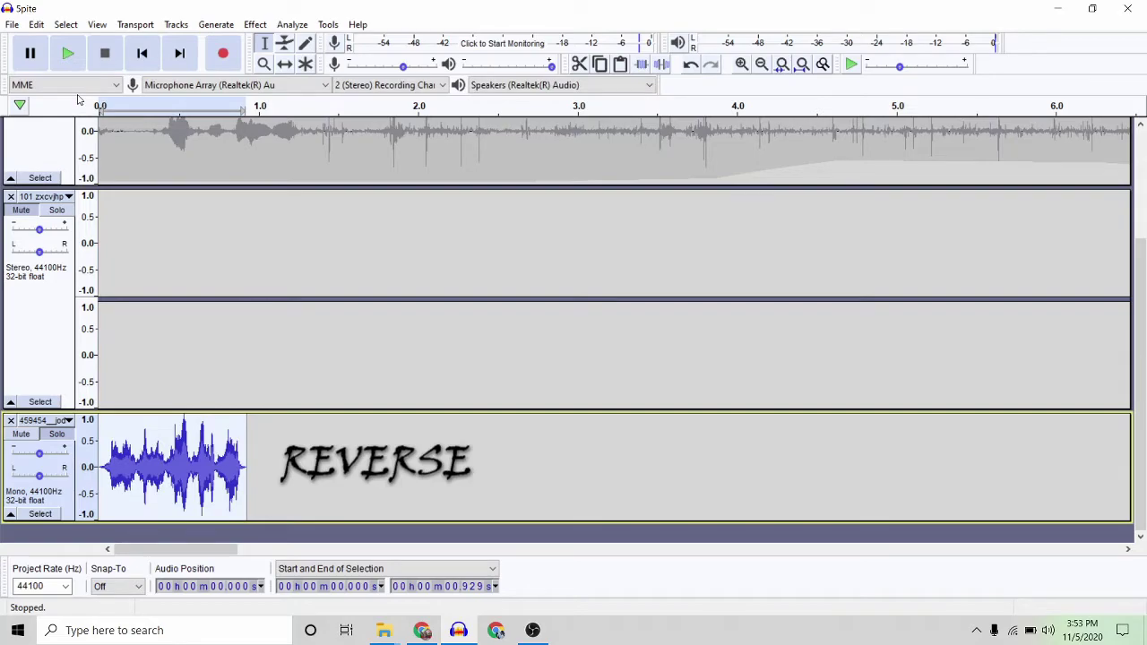
click(99, 106)
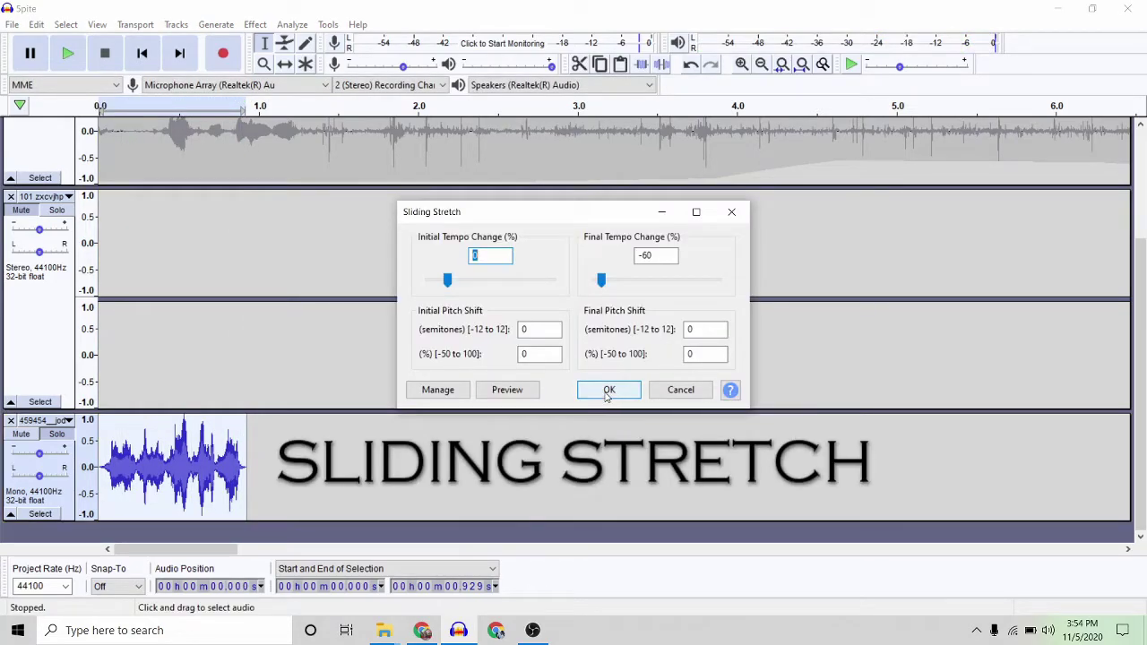
Step: Apply Sliding Stretch to the mono clip with a final tempo change of -60% and play it from the start
click(607, 389)
click(86, 116)
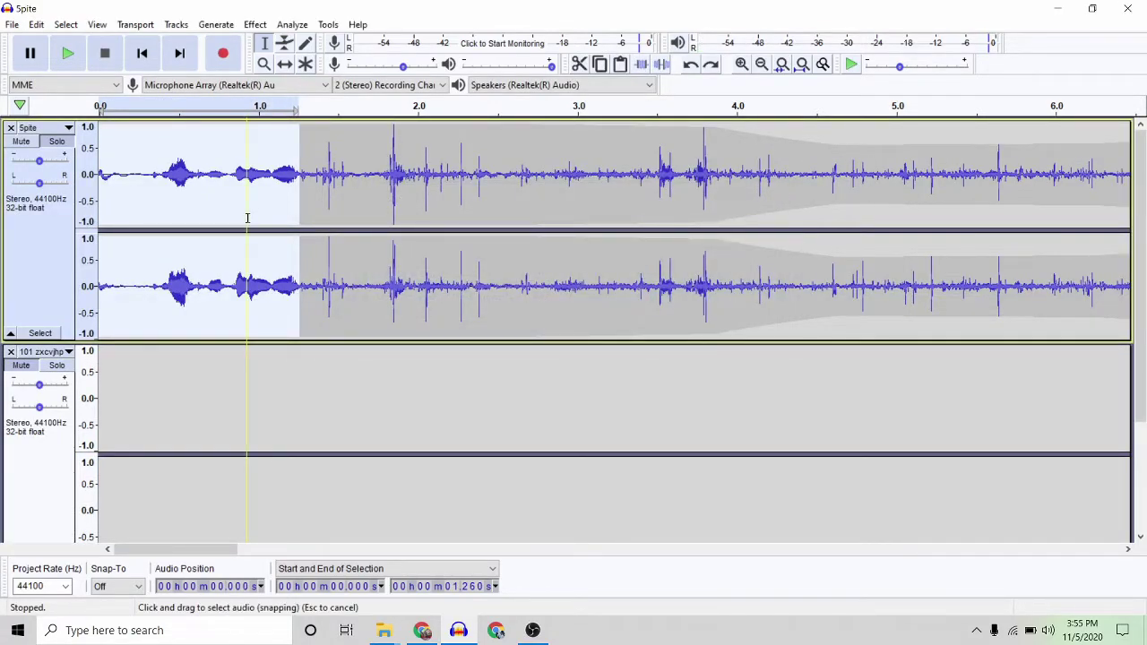
Step: Apply the Vocoder effect to the first 1.26 s of the Spite track
click(262, 25)
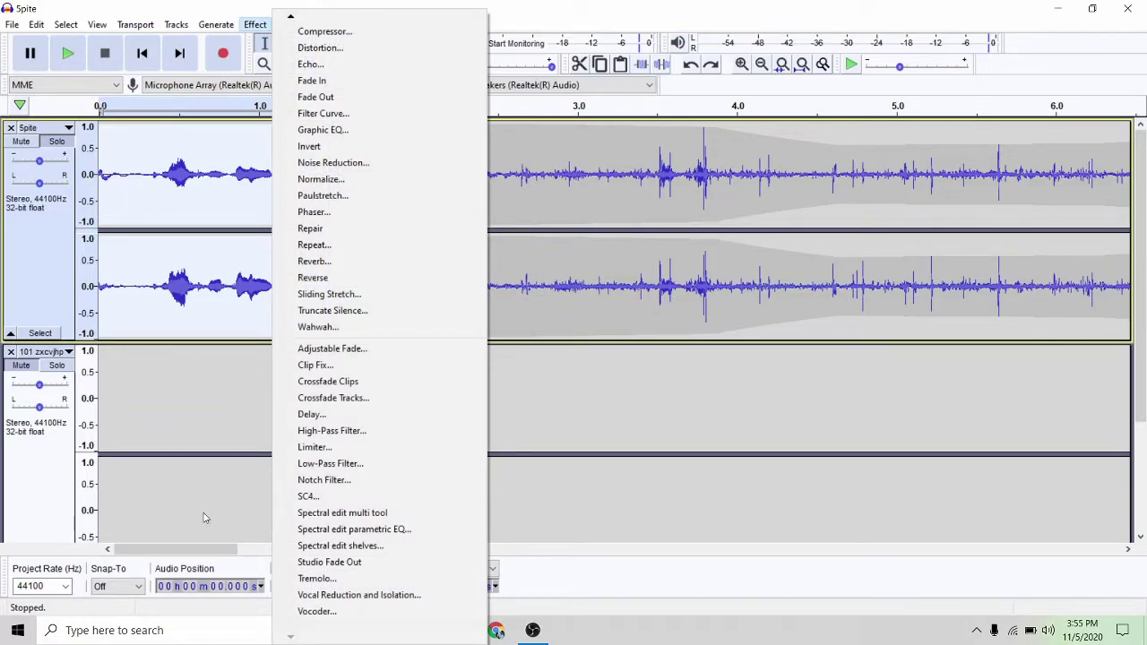
click(183, 426)
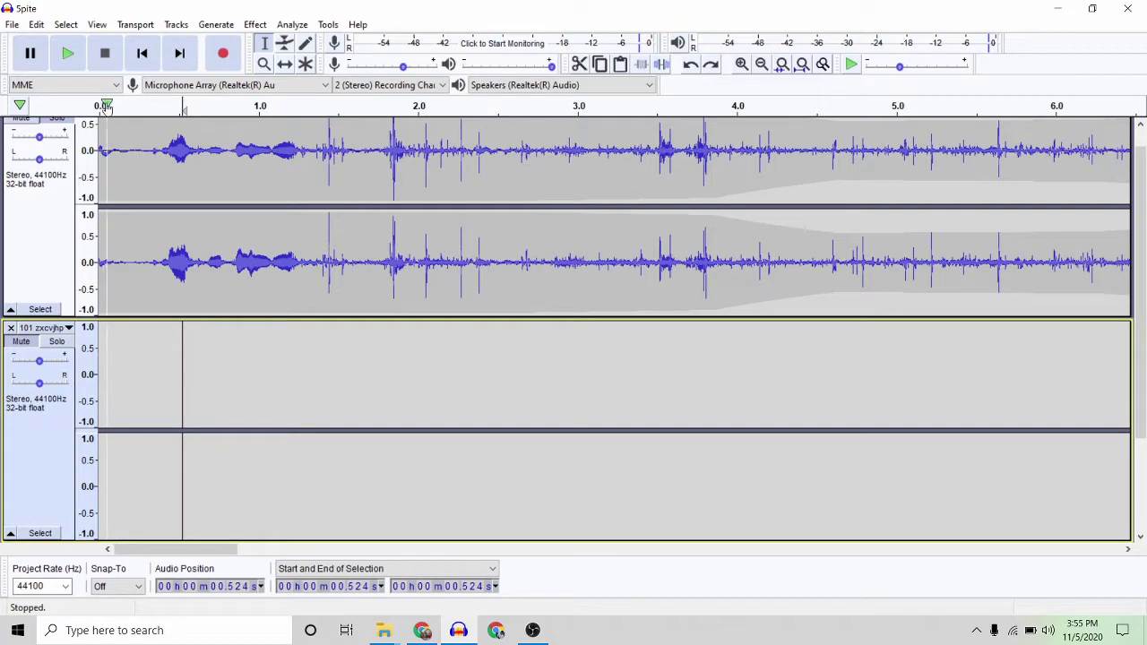
key(space)
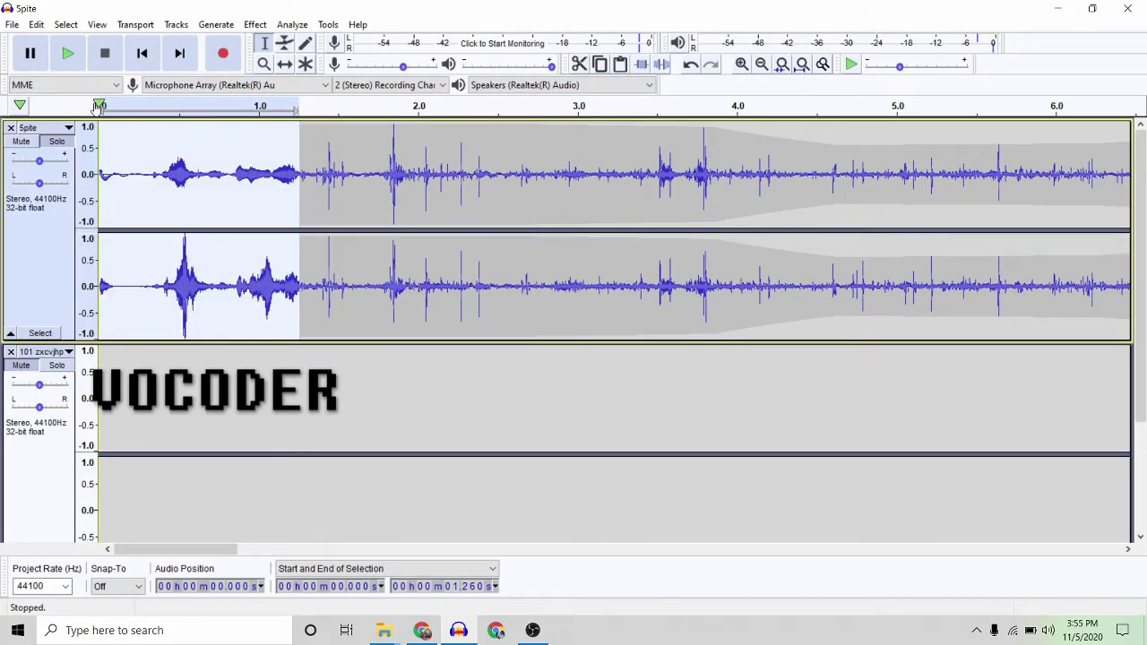
Step: Play the vocoded opening of the Spite track, and play the whole mix from the start
click(98, 106)
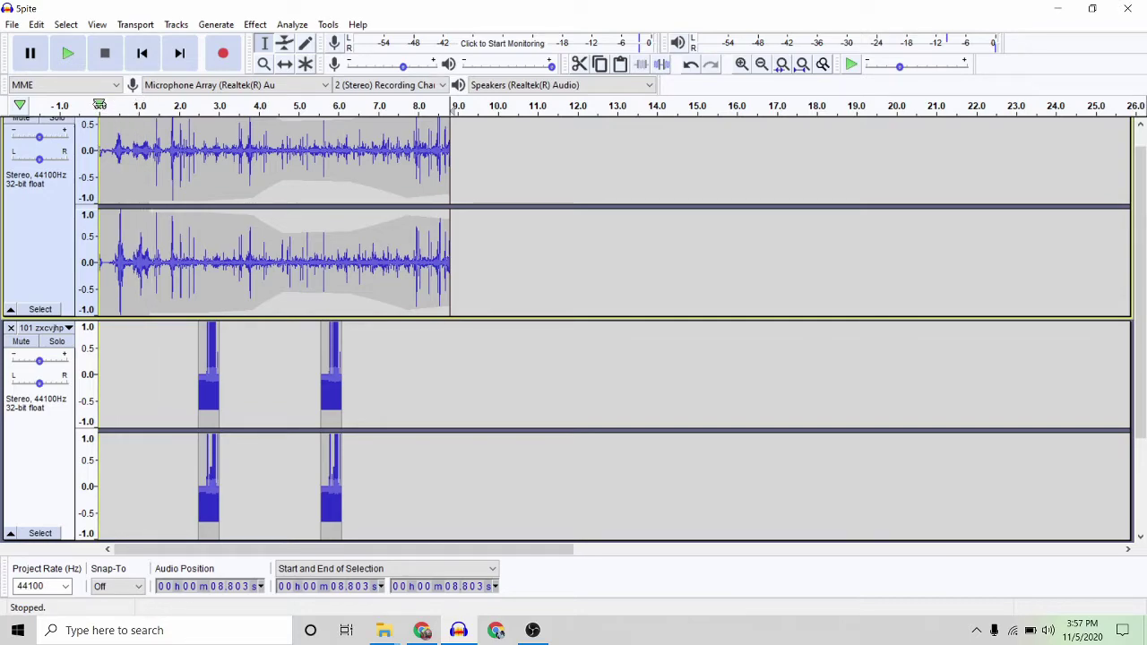
click(100, 105)
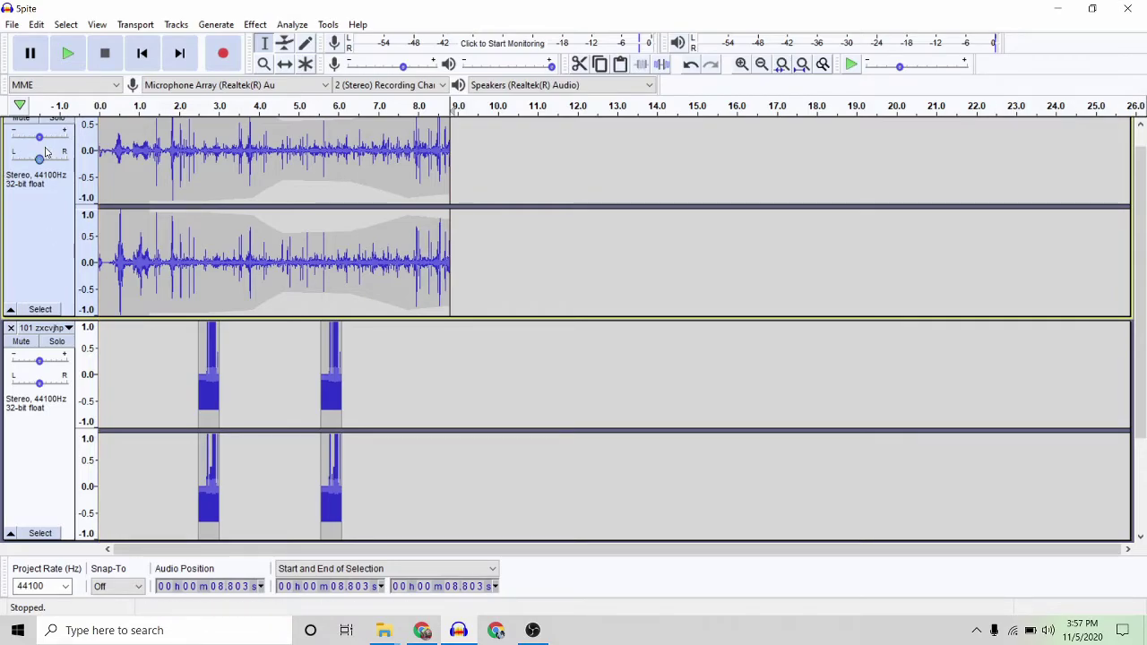
Step: Try out the gain and pan controls of the second stereo track
mouse_move(42, 367)
mouse_down()
mouse_move(25, 370)
mouse_move(64, 373)
mouse_move(46, 369)
mouse_up()
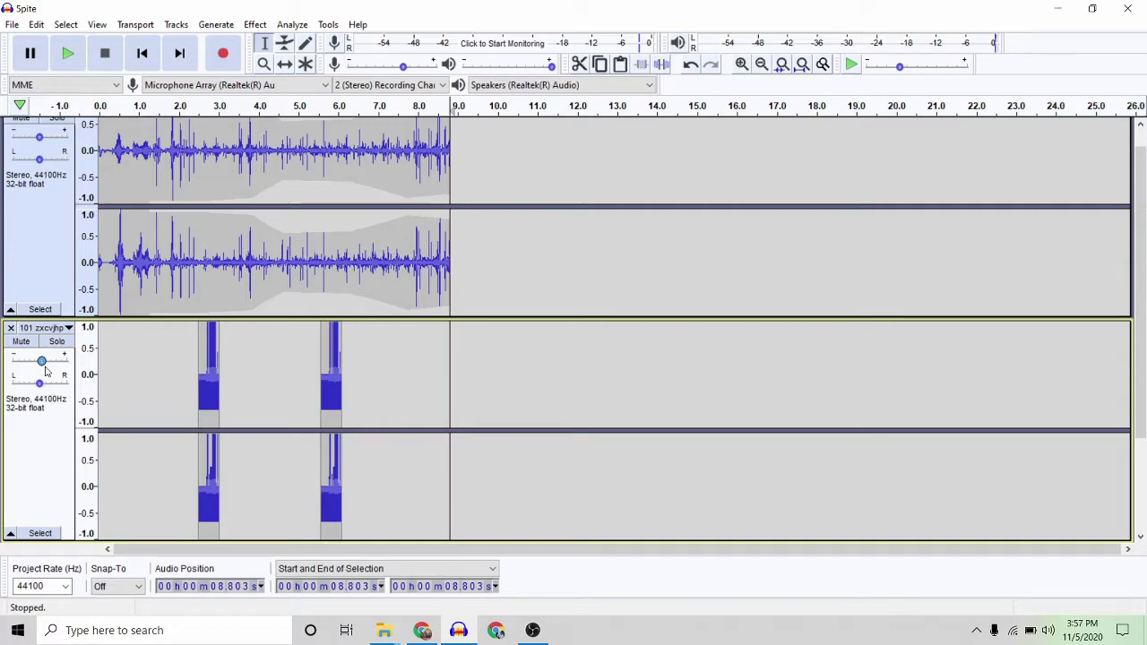
mouse_move(40, 386)
mouse_down()
mouse_move(54, 394)
mouse_move(40, 397)
mouse_up()
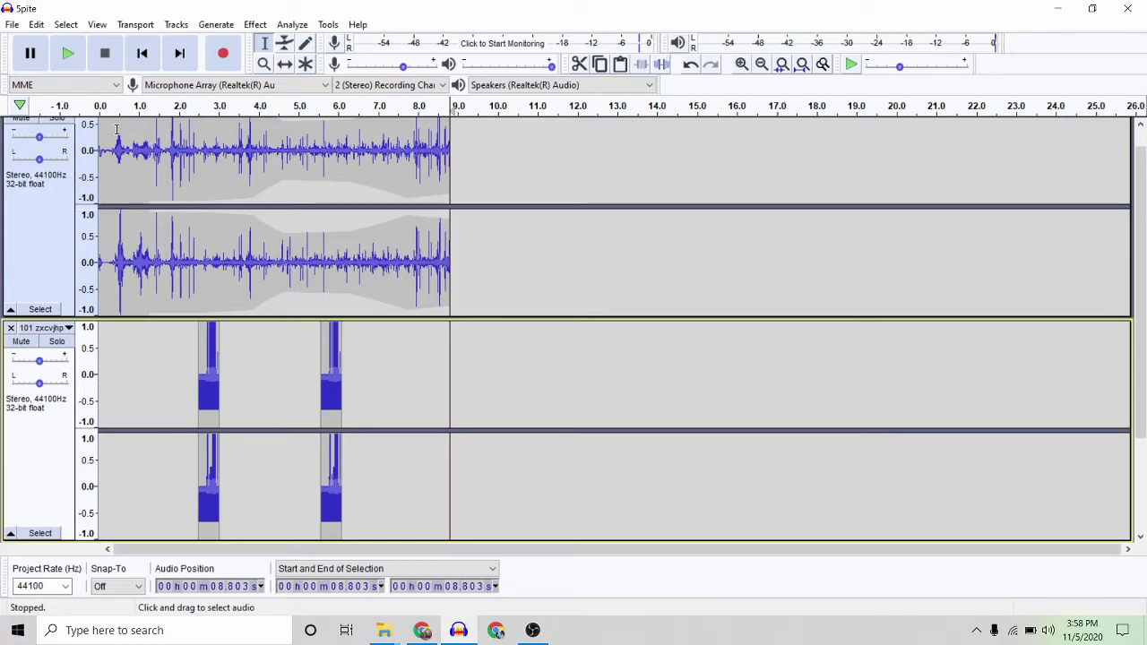
Step: Look over the available effects, the tracks' amplitude envelopes and the project rate options
click(256, 25)
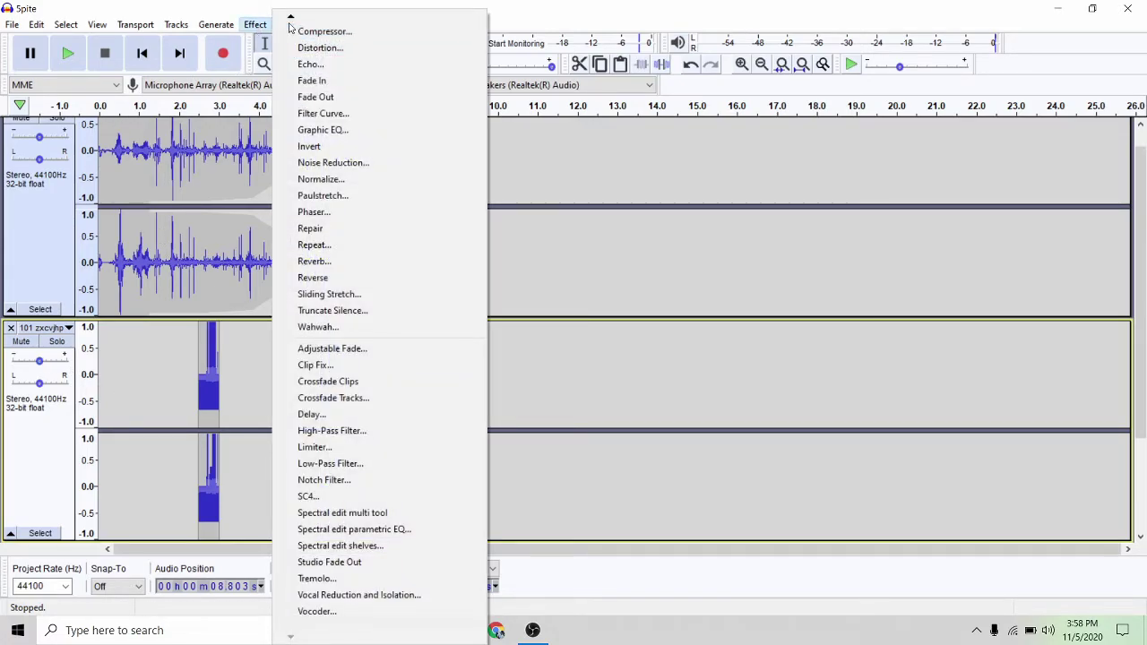
mouse_move(290, 20)
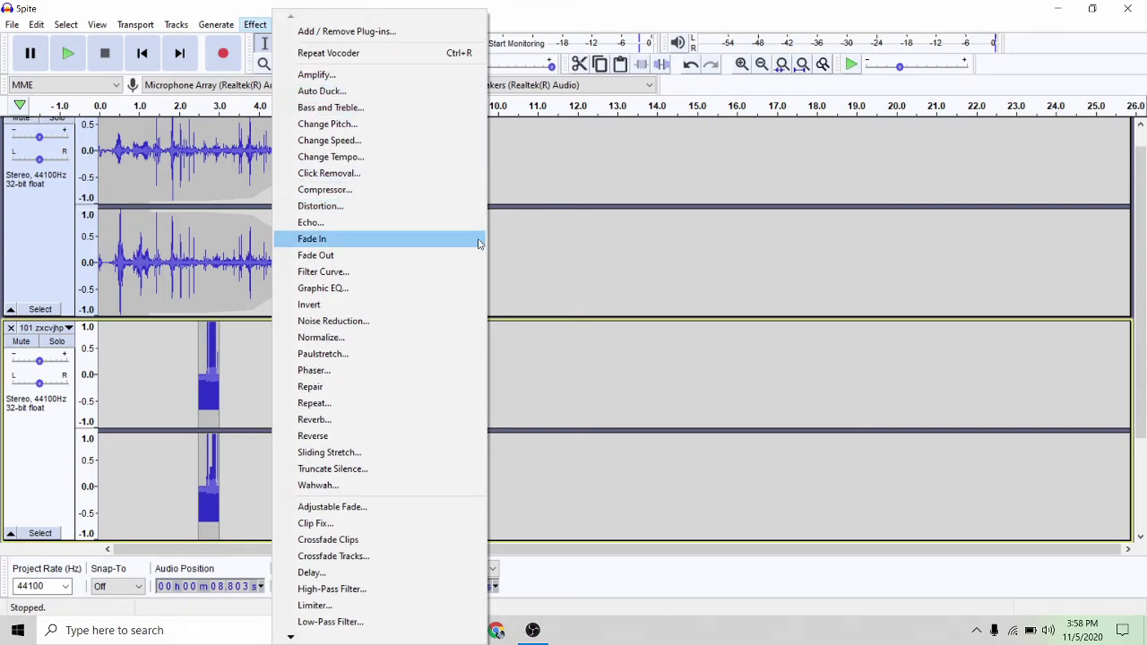
click(635, 402)
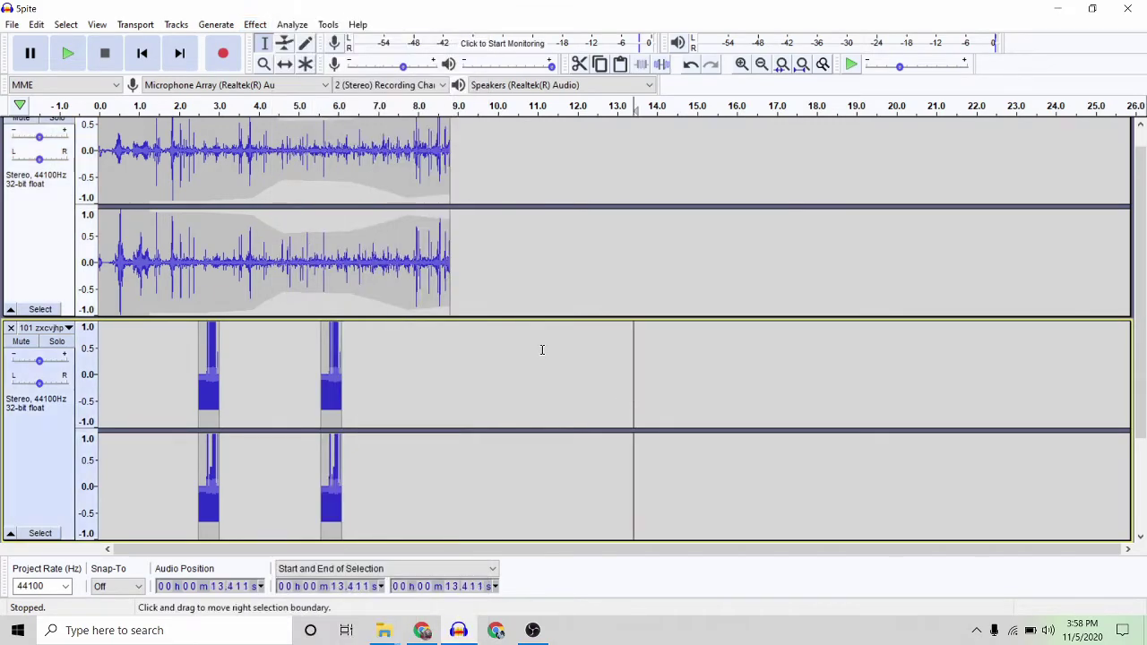
click(284, 43)
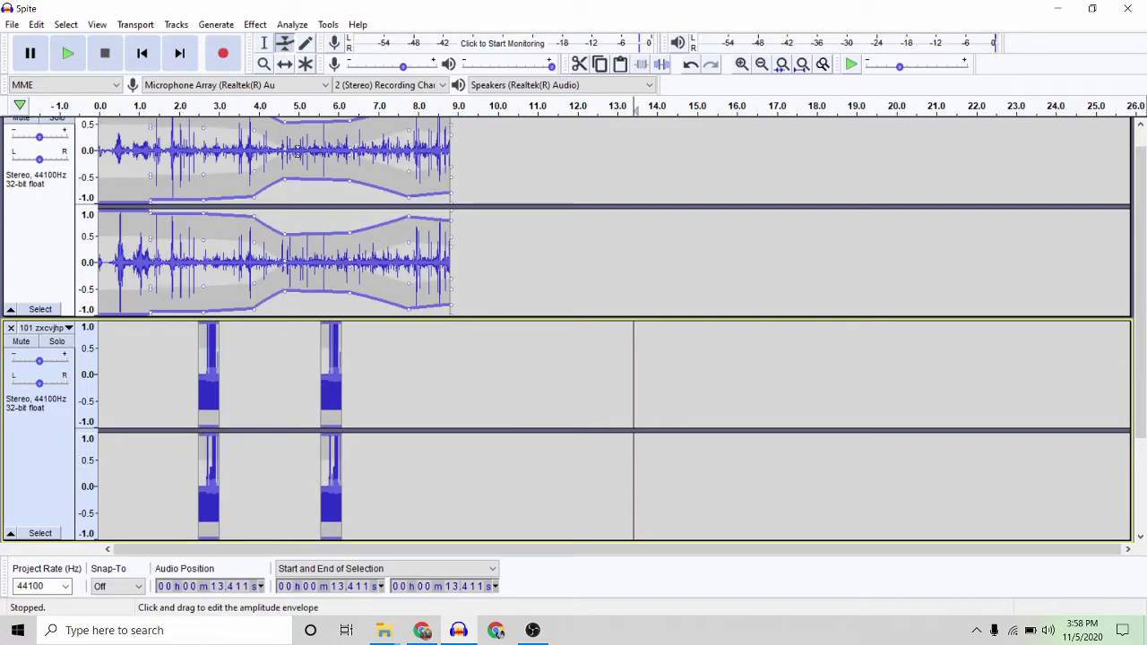
click(265, 45)
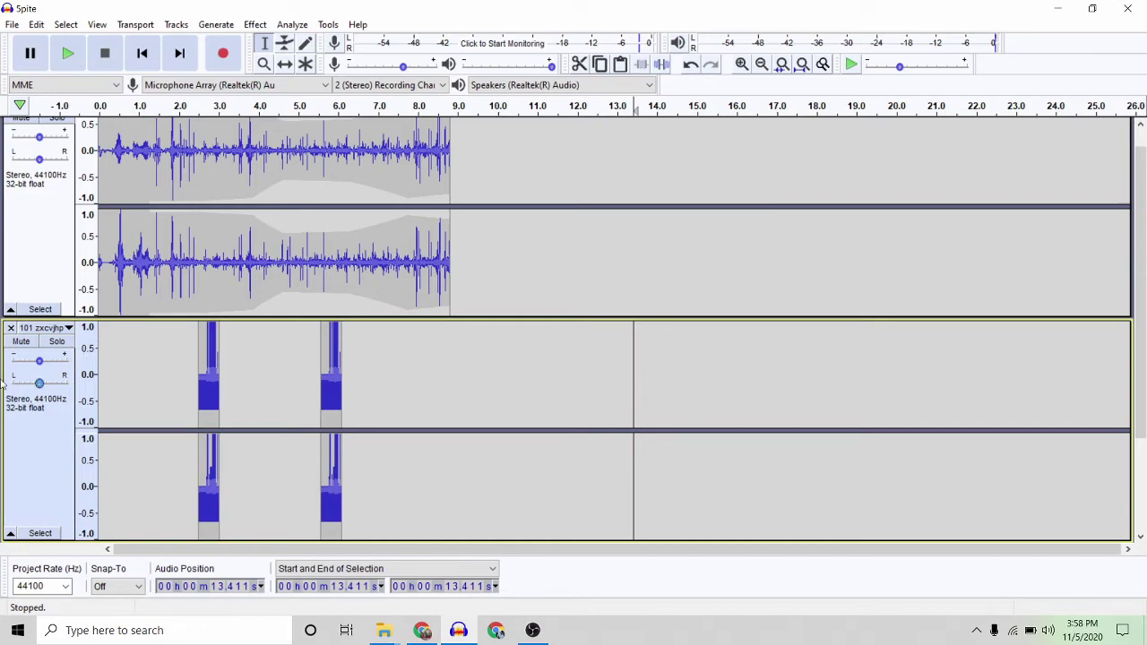
click(63, 587)
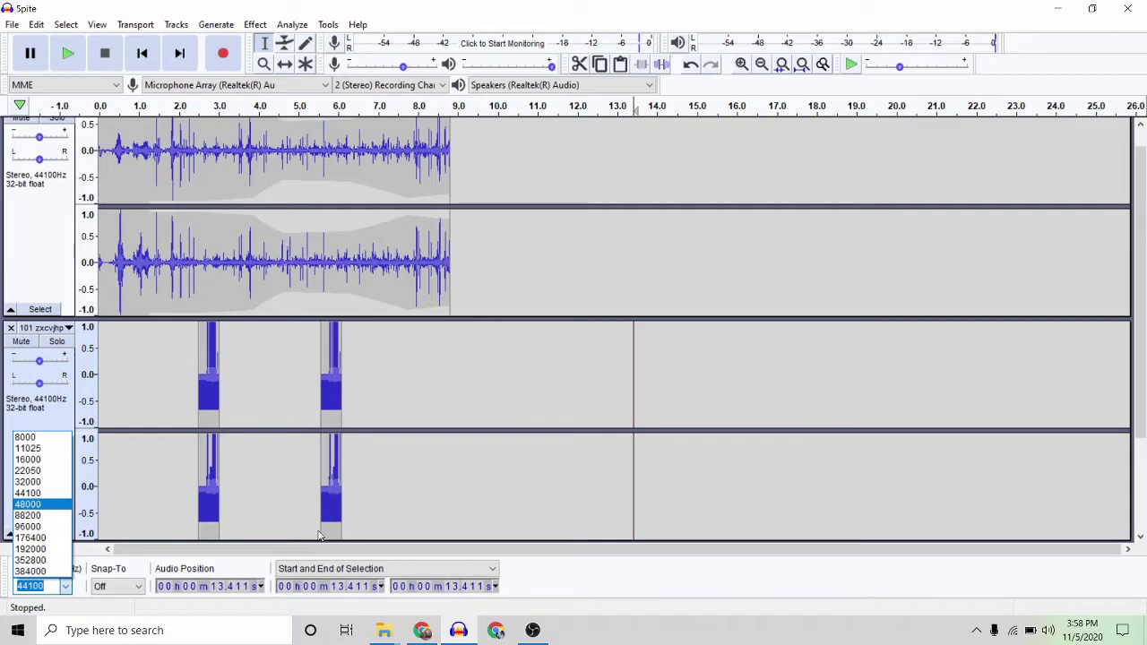
click(412, 502)
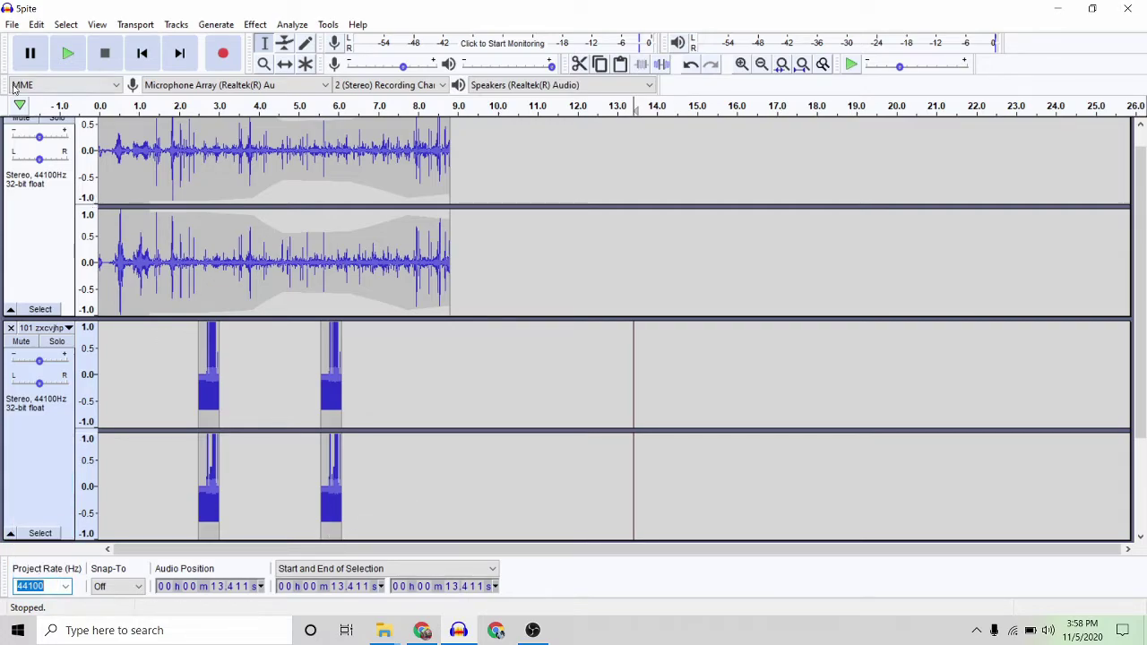
Step: Export the project as the WAV file boop, tagged with the artist name, track title "boop boop laugh" and year 2020
click(12, 25)
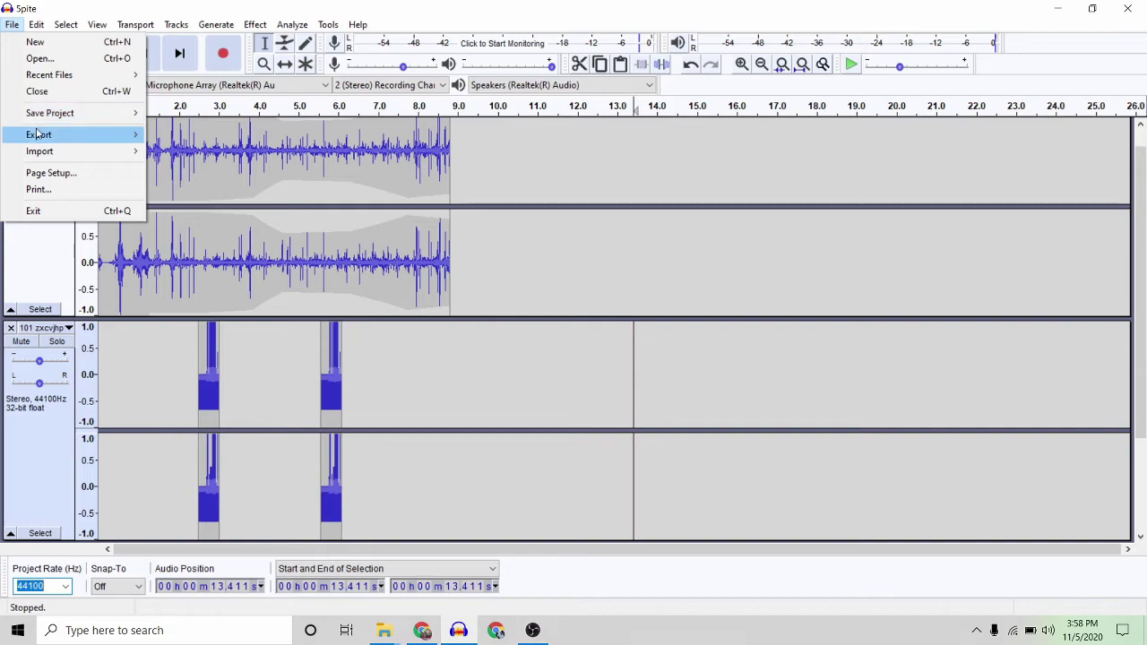
mouse_move(37, 134)
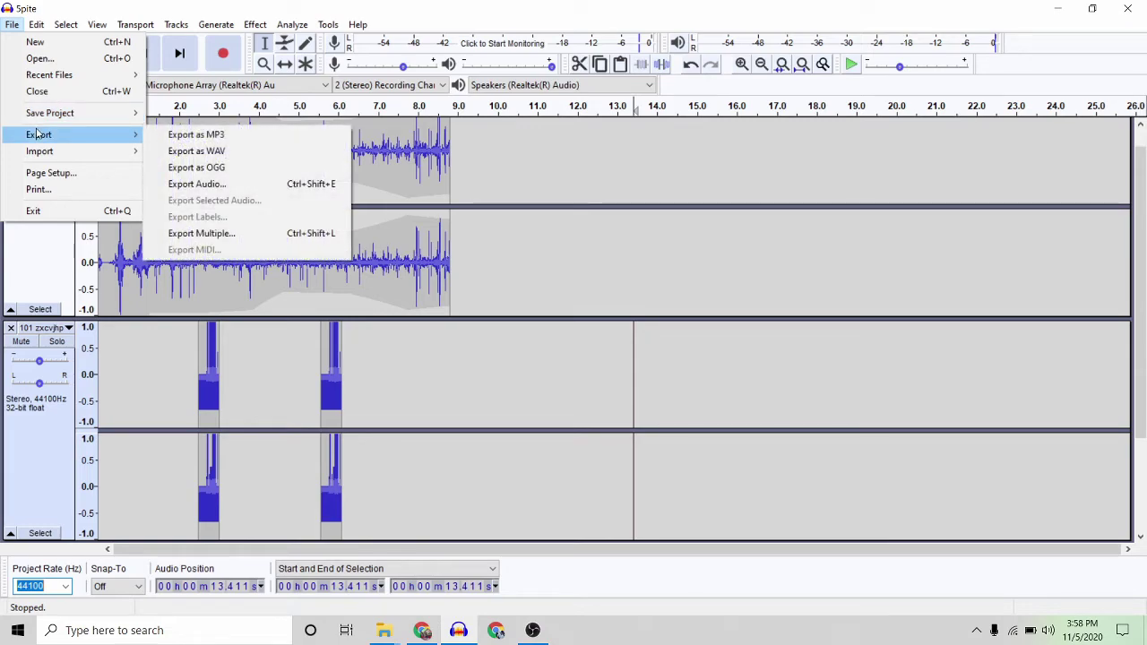
click(208, 154)
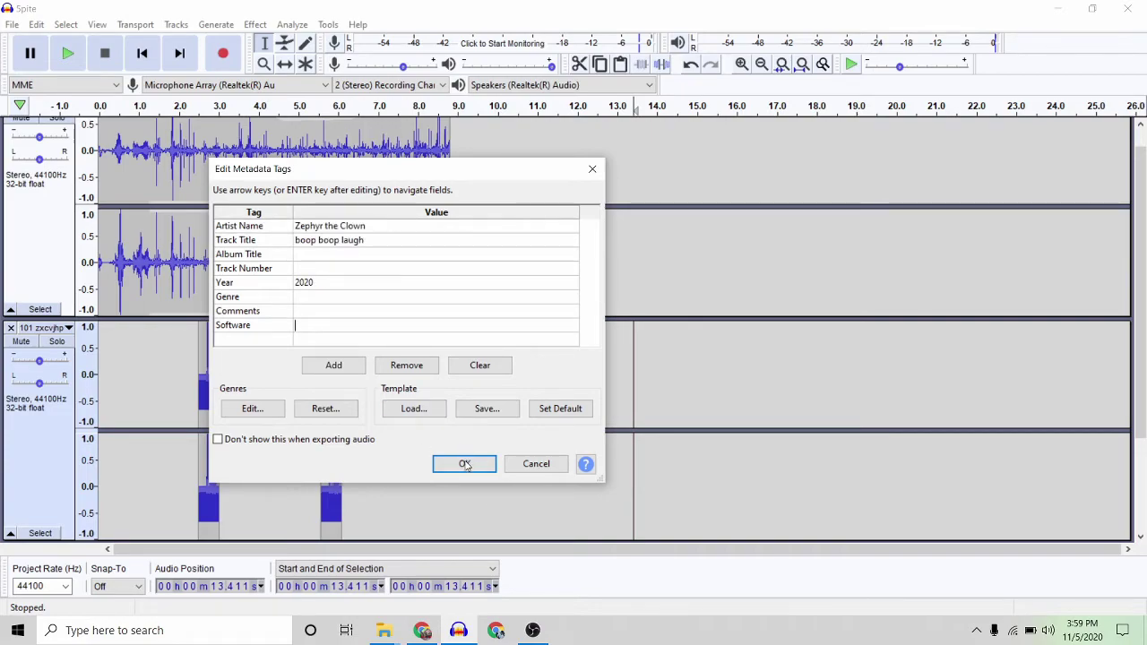
click(464, 463)
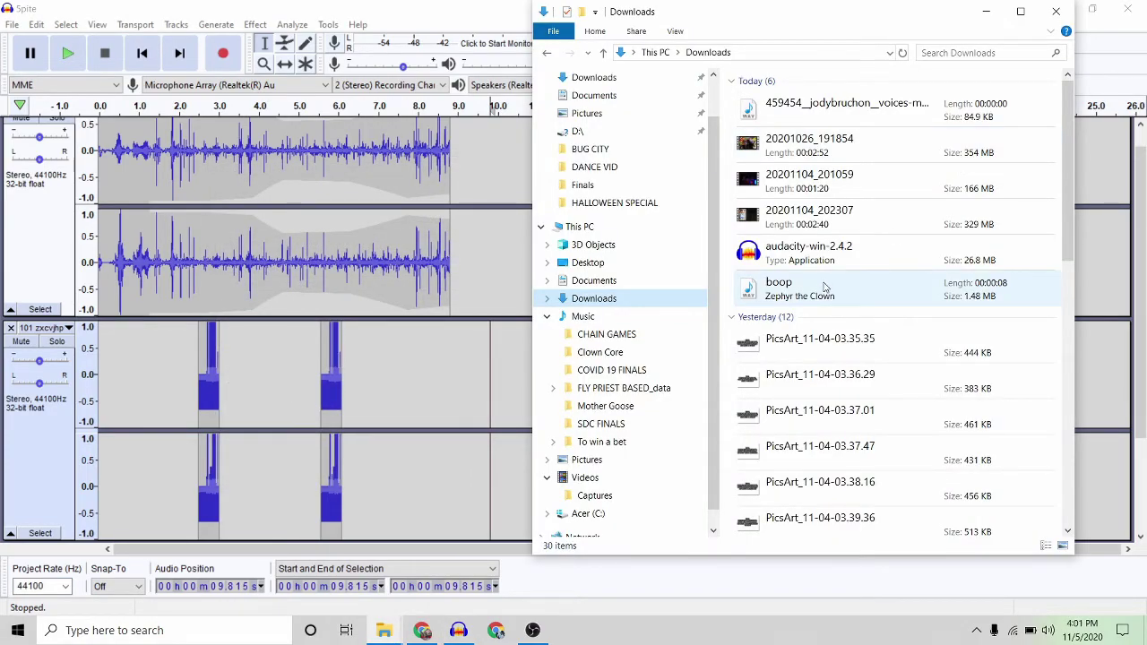
Step: Open the exported boop file from the Downloads folder in File Explorer to play it
click(823, 285)
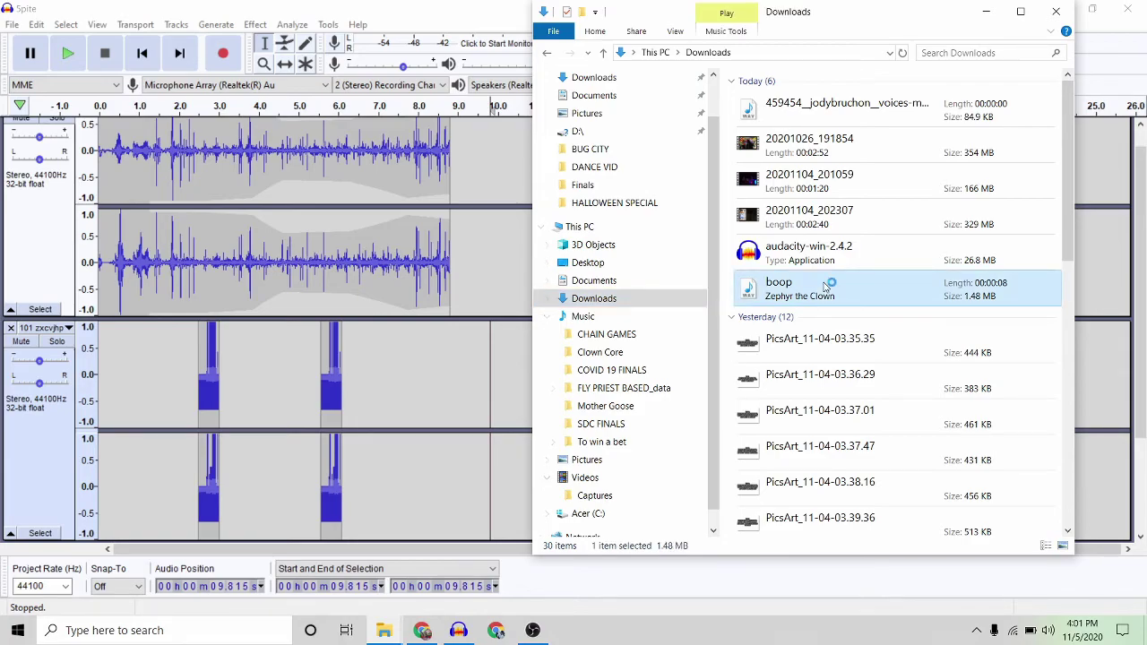